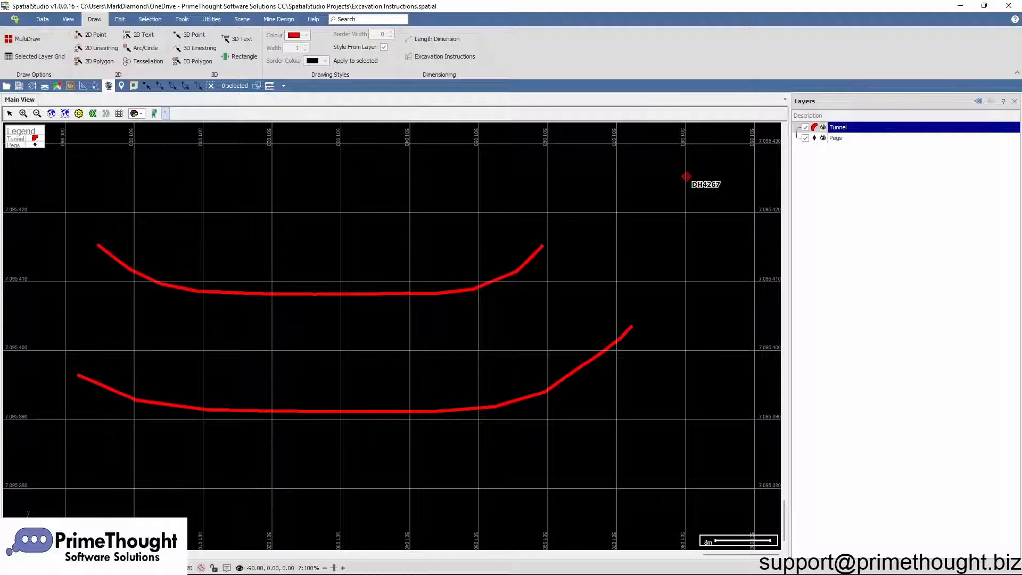
# Hide the Tunnel layer and show it again to check which lines it contains.
pyautogui.click(841, 129)
pyautogui.click(806, 127)
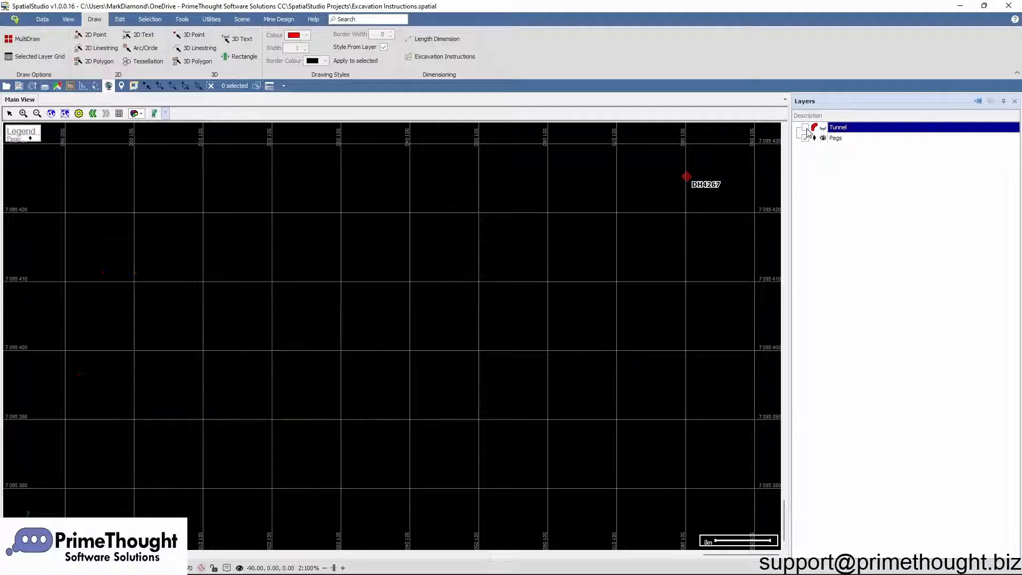
pyautogui.click(806, 128)
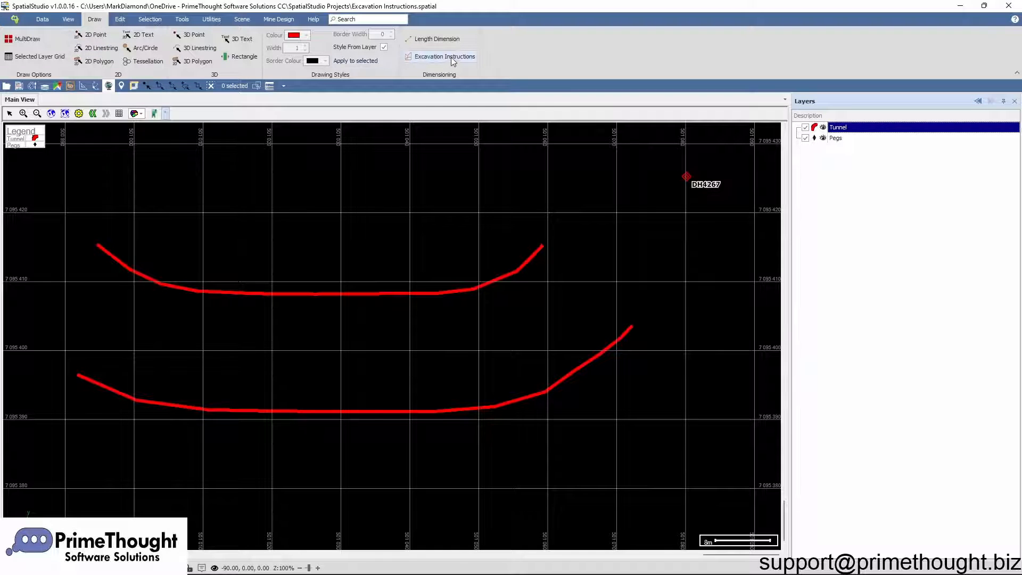
# Start the Excavation Instructions tool and have its geometry added to a new layer.
pyautogui.click(353, 20)
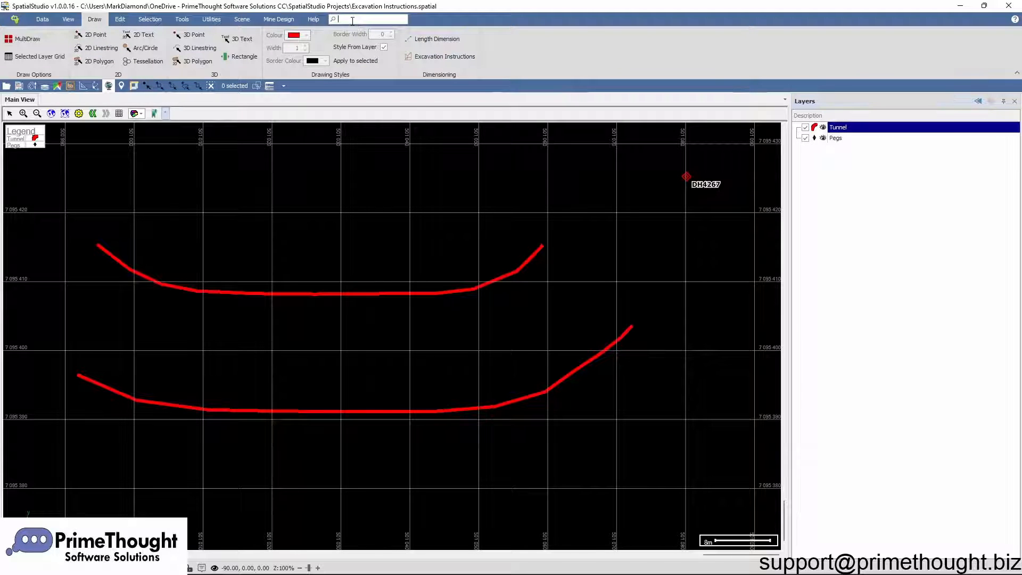
pyautogui.click(432, 57)
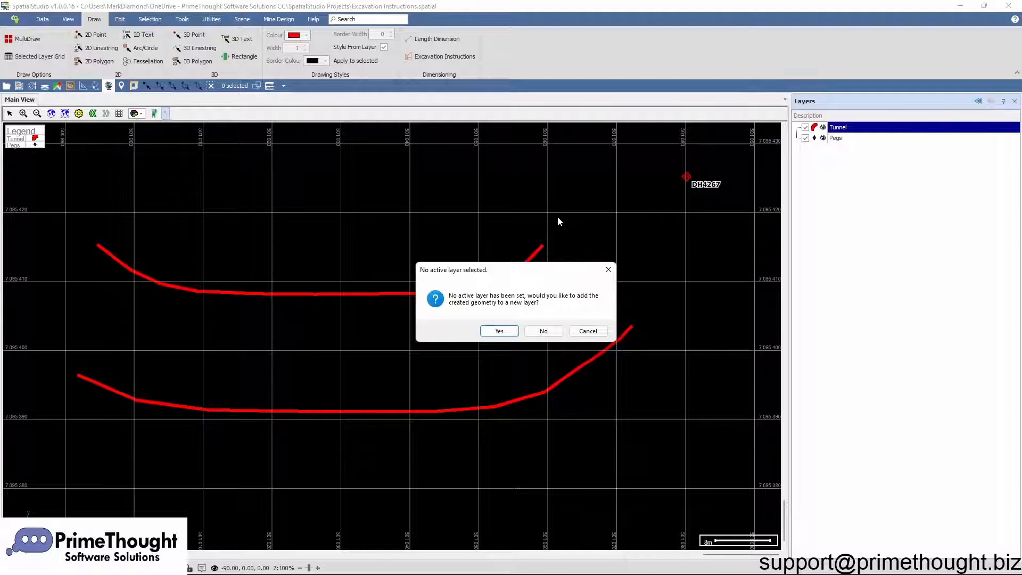
pyautogui.click(500, 331)
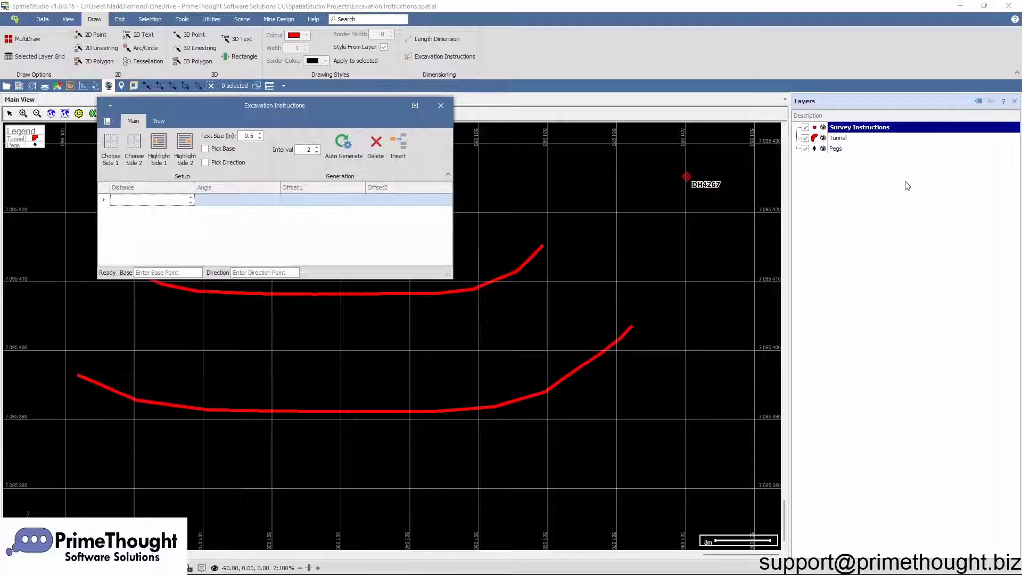
pyautogui.click(818, 132)
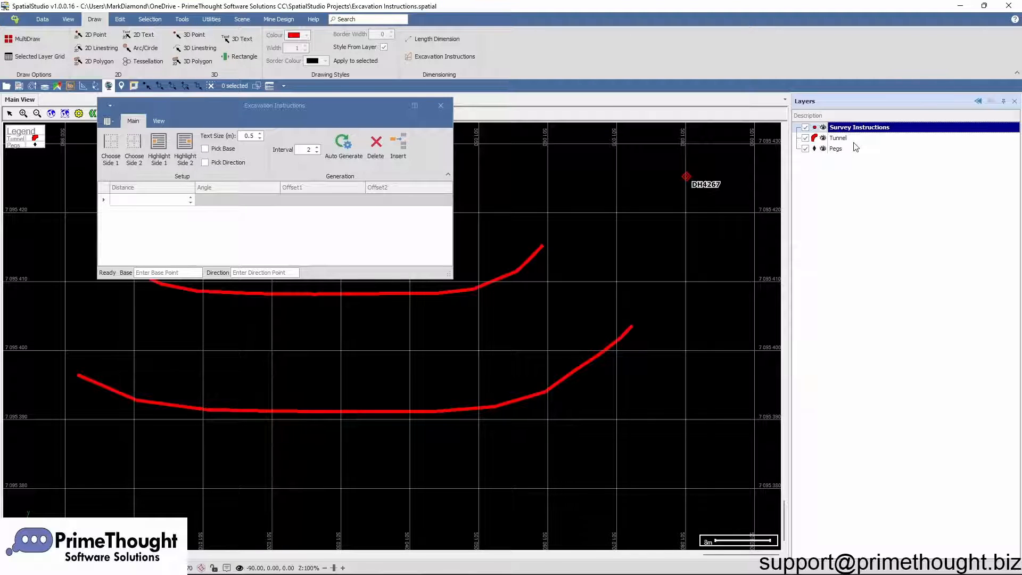
# Assign the lower line of the Tunnel layer as side 1 and the upper line as side 2 of the excavation.
pyautogui.click(839, 138)
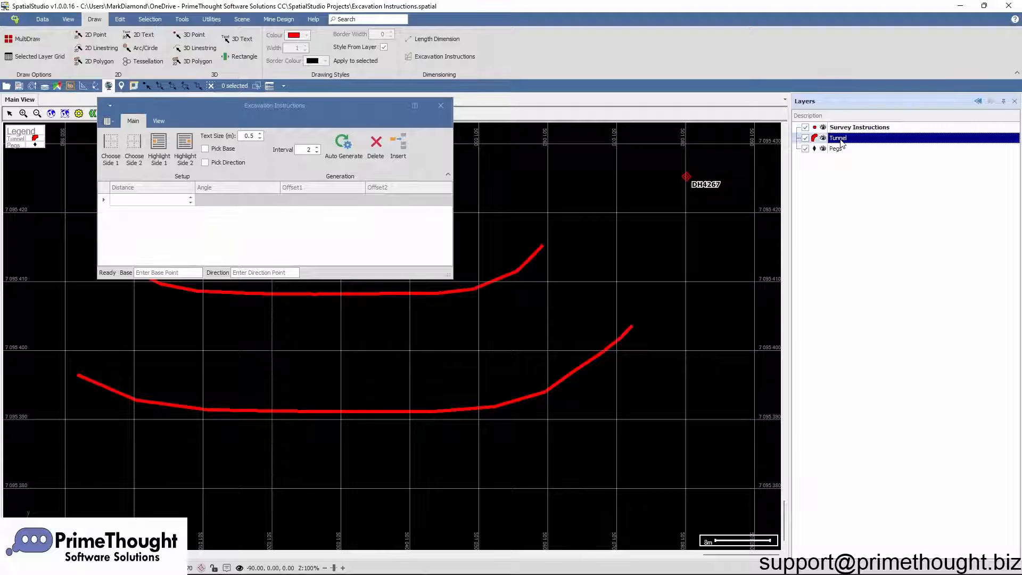
pyautogui.rightClick(840, 139)
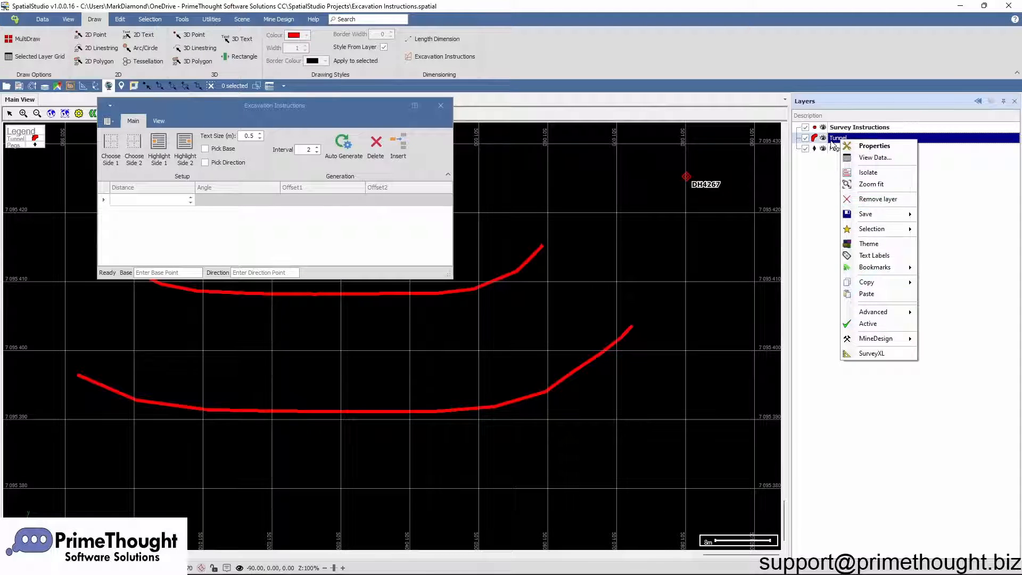
pyautogui.press('Escape')
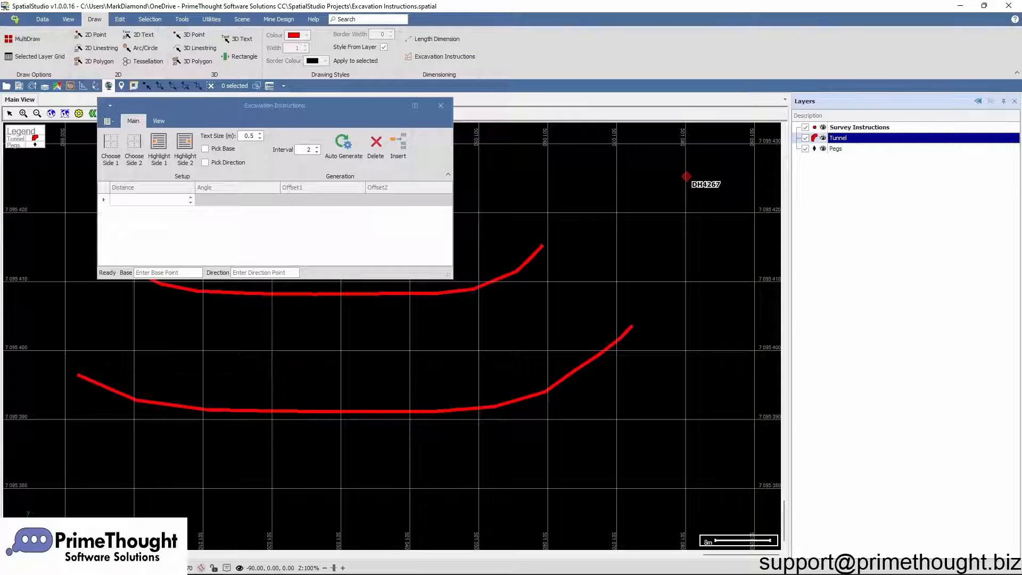
pyautogui.moveTo(298, 108); pyautogui.dragTo(590, 35)
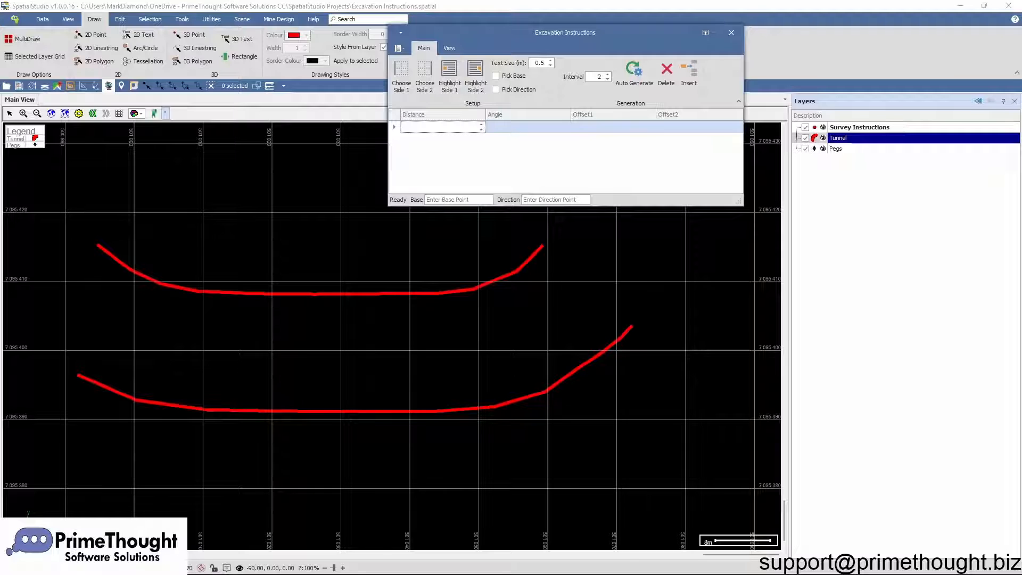
pyautogui.click(147, 86)
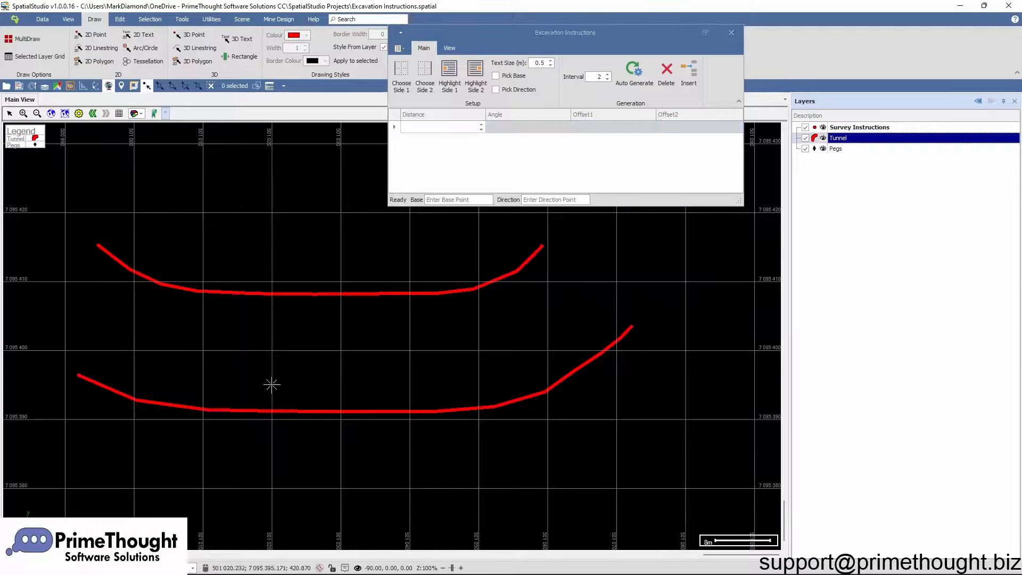
pyautogui.click(234, 410)
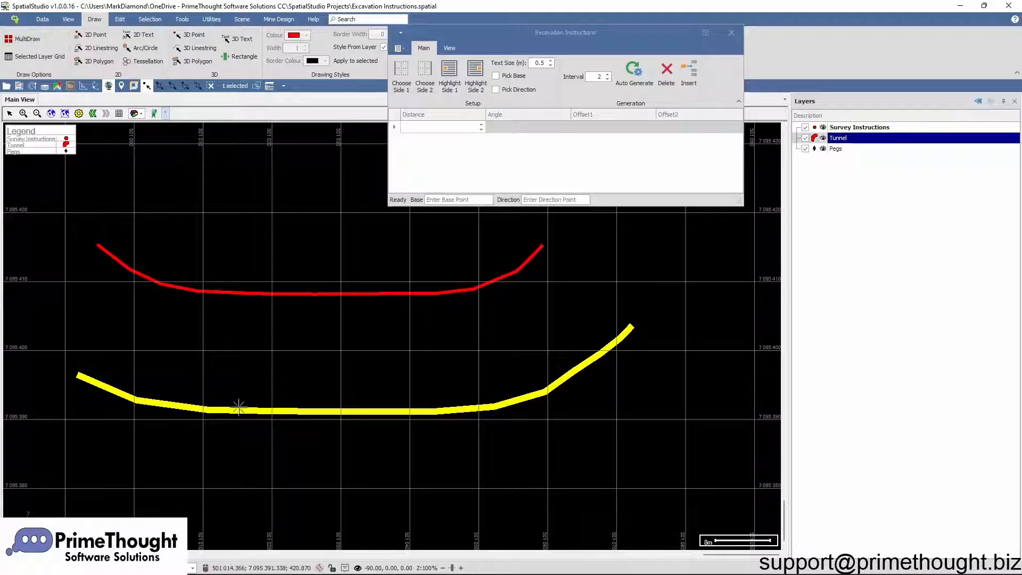
pyautogui.click(405, 74)
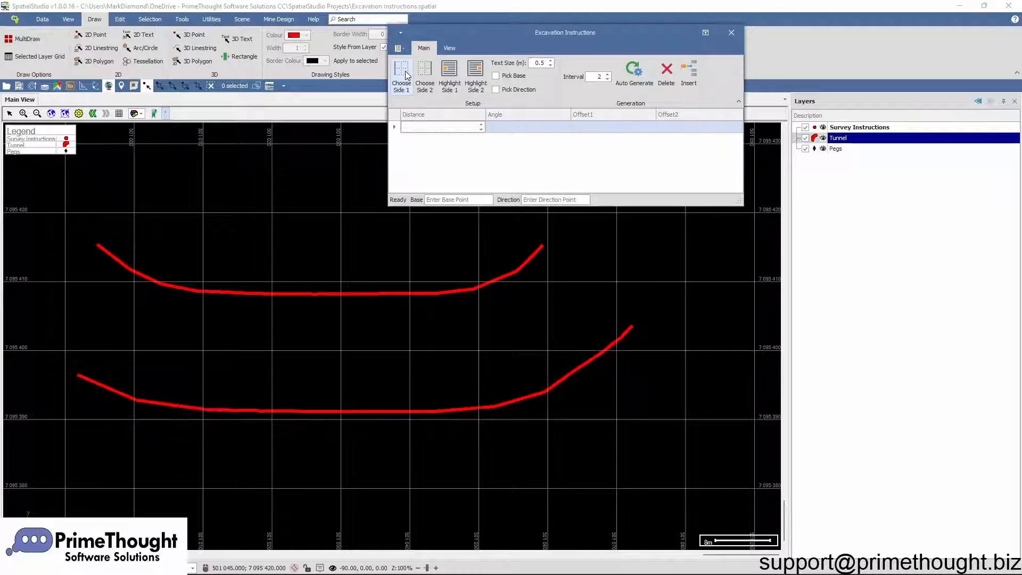
pyautogui.click(258, 292)
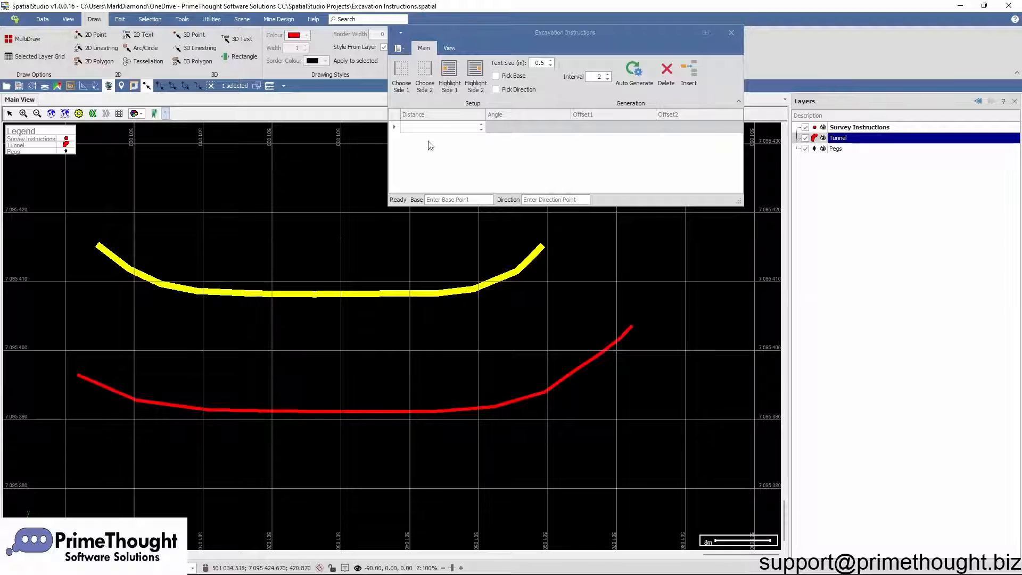
pyautogui.click(427, 80)
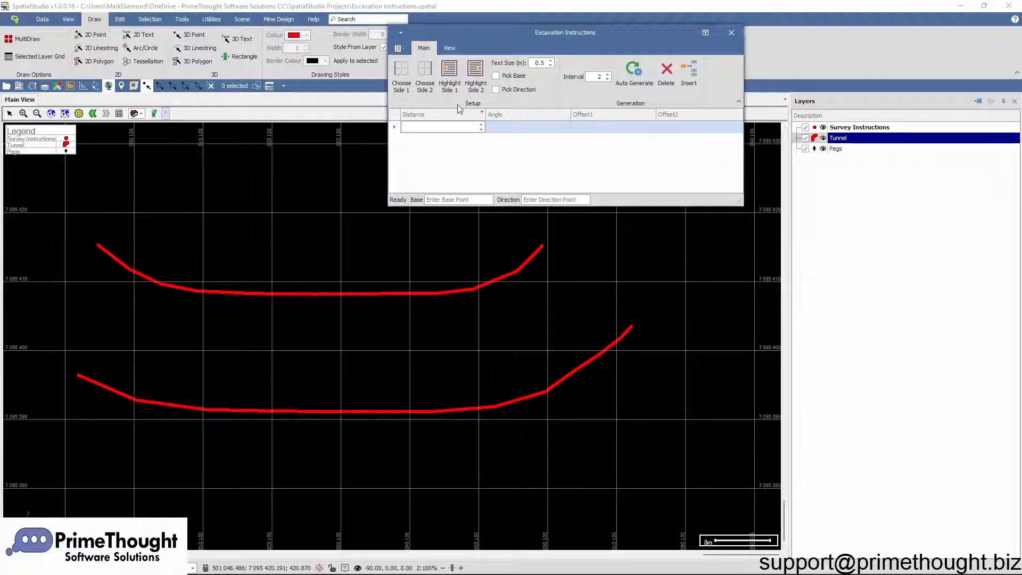
# Highlight side 1 and side 2 in turn to check which tunnel line is assigned to each.
pyautogui.click(454, 85)
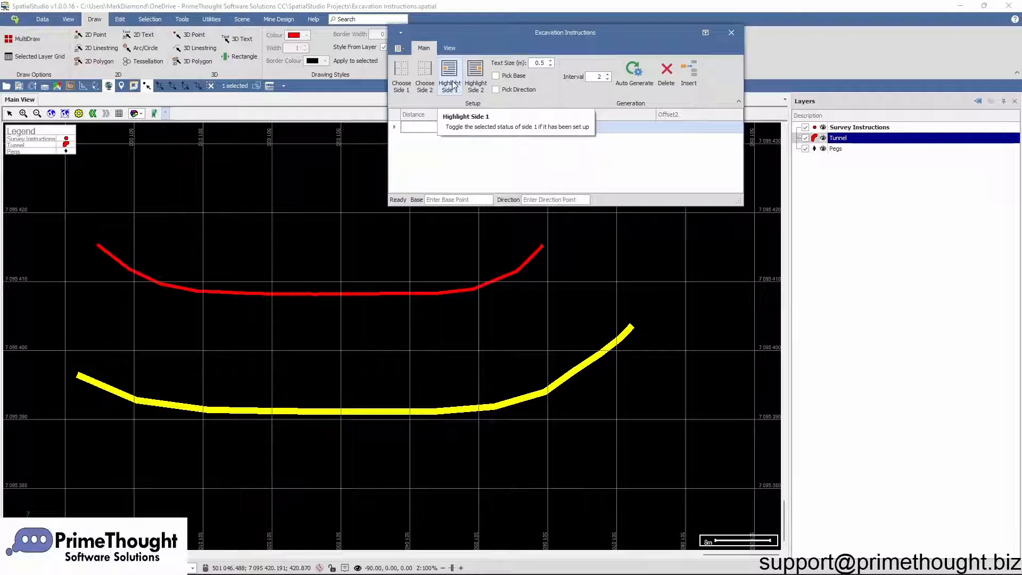
pyautogui.click(454, 86)
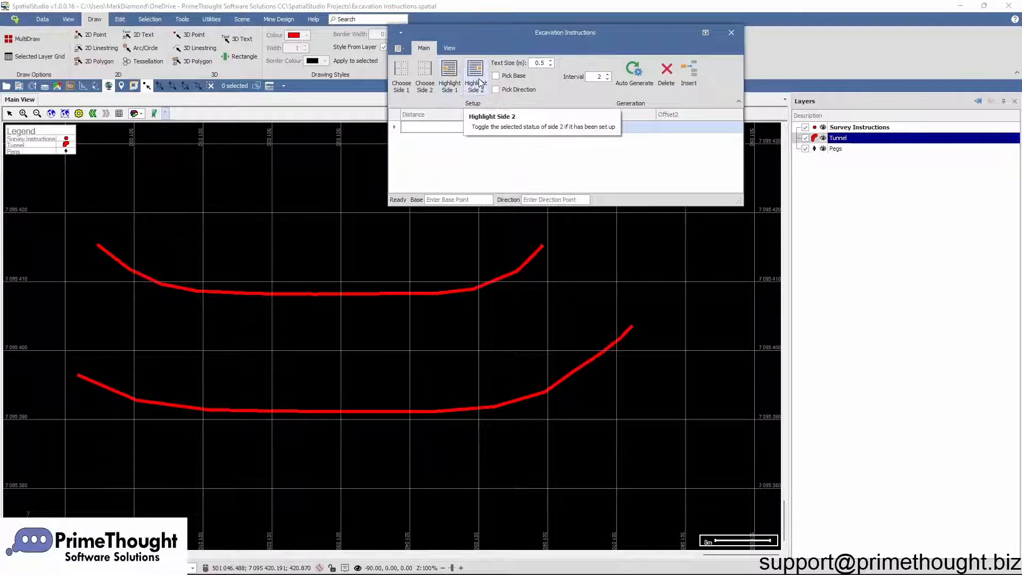
pyautogui.click(480, 83)
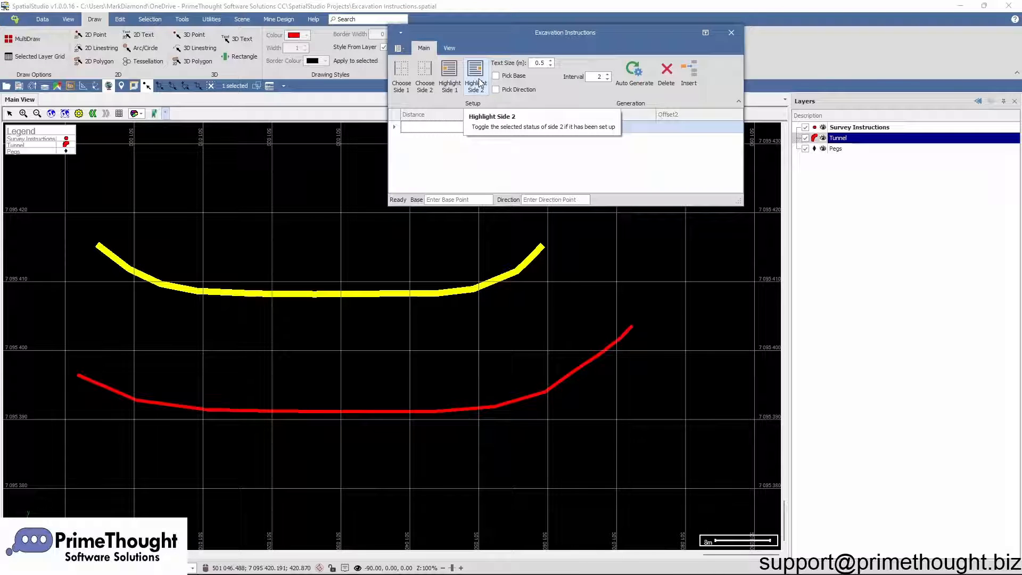
pyautogui.click(480, 83)
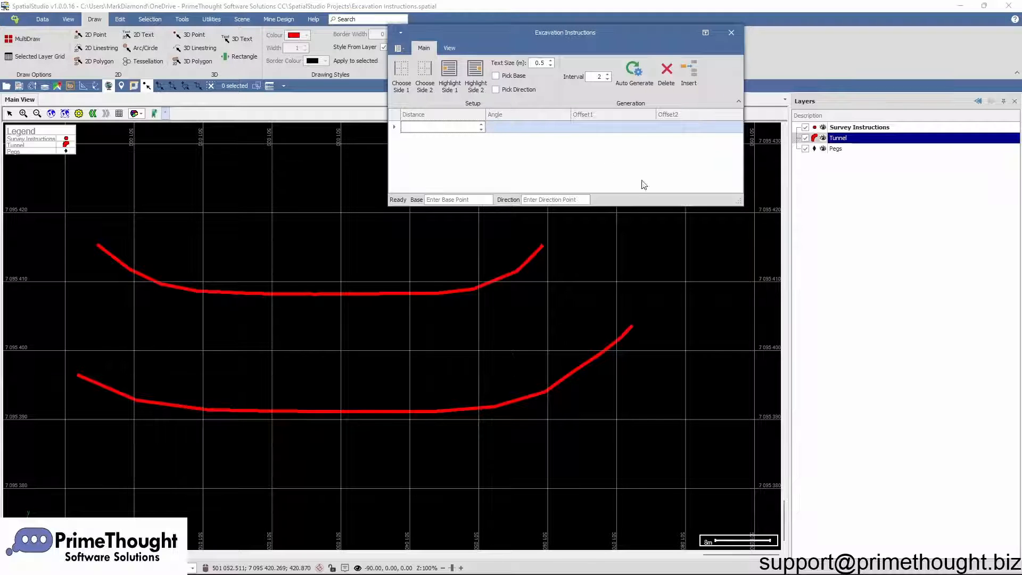
# Pick peg DH4267 as the base point and a direction point between the tunnel lines at about 501063, 7095406.
pyautogui.moveTo(554, 34); pyautogui.dragTo(322, 18)
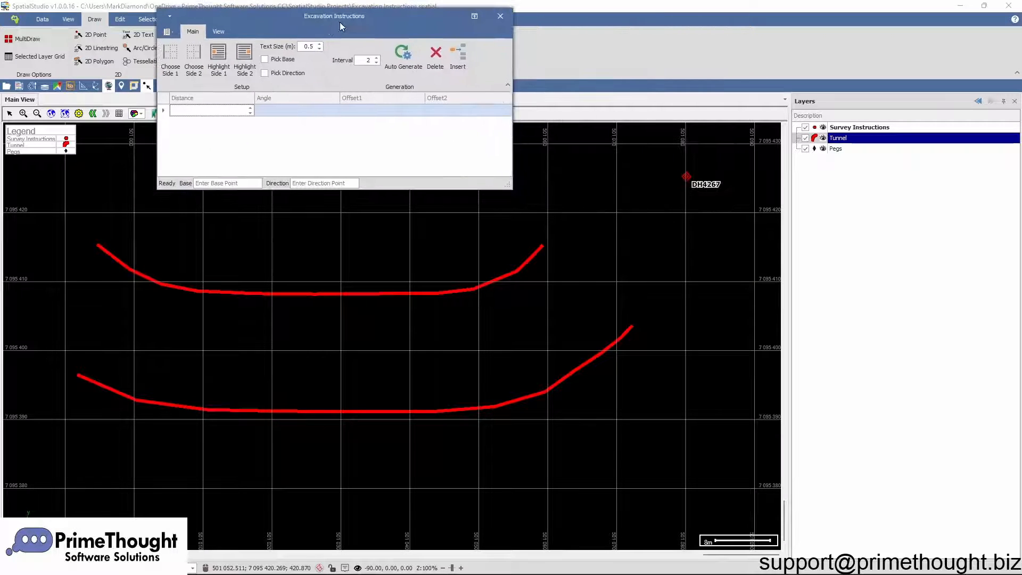
pyautogui.click(265, 60)
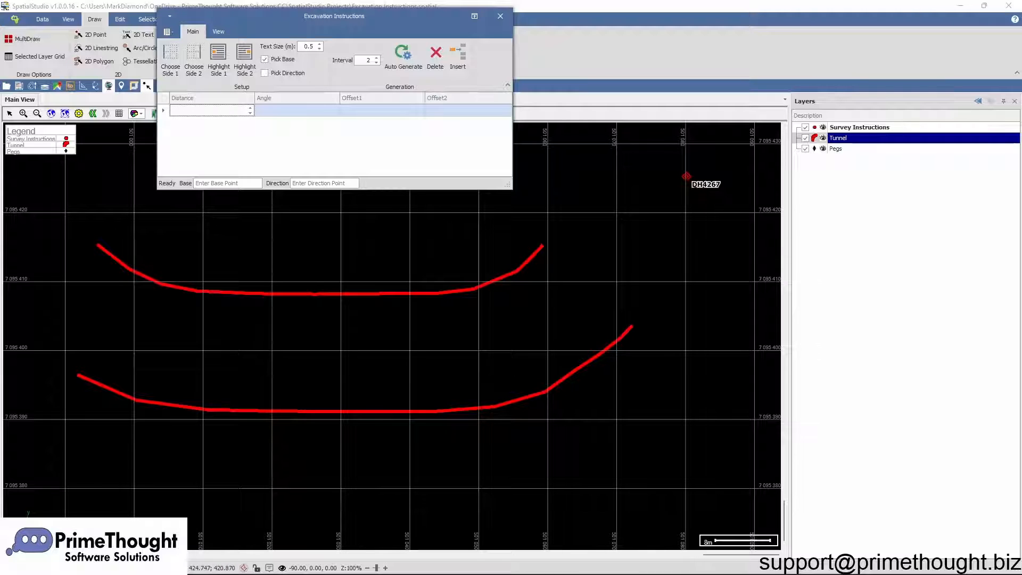
pyautogui.click(686, 177)
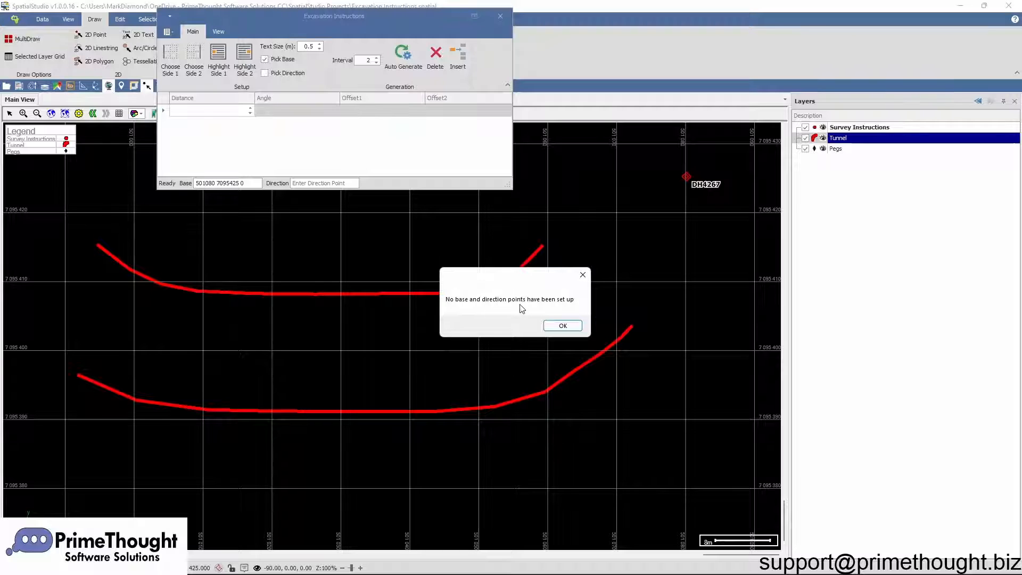
pyautogui.click(561, 325)
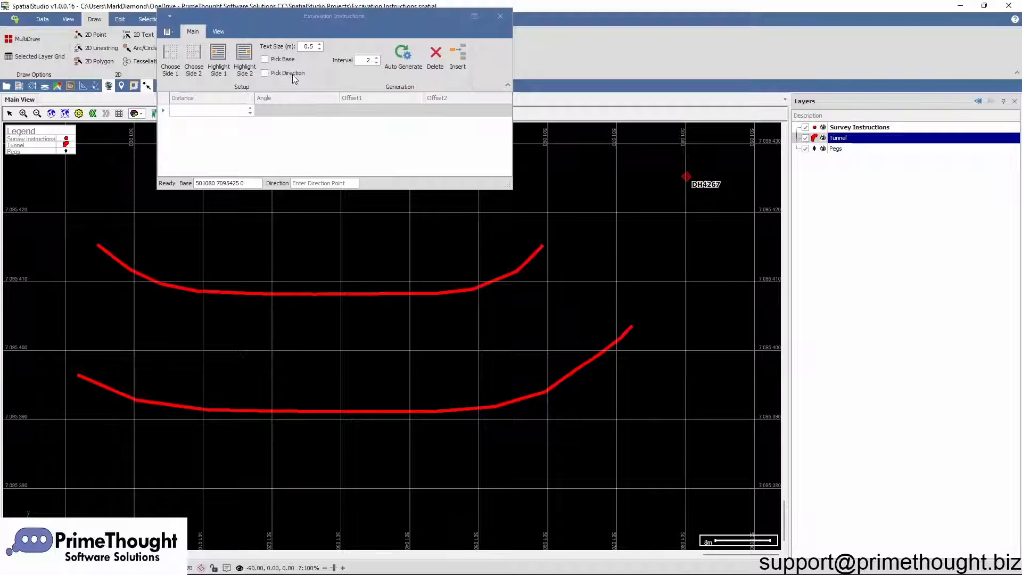
pyautogui.click(264, 73)
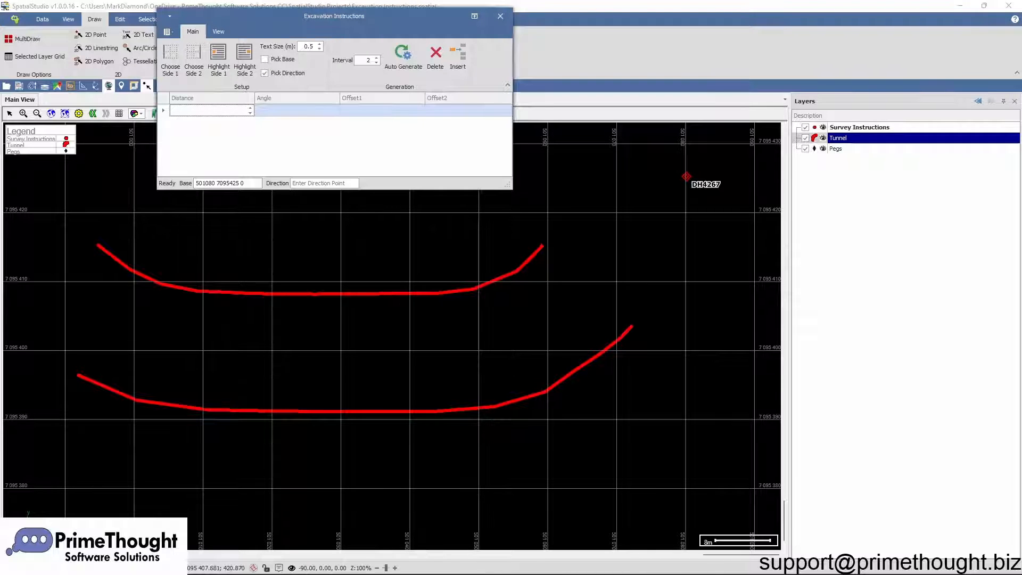
pyautogui.click(568, 308)
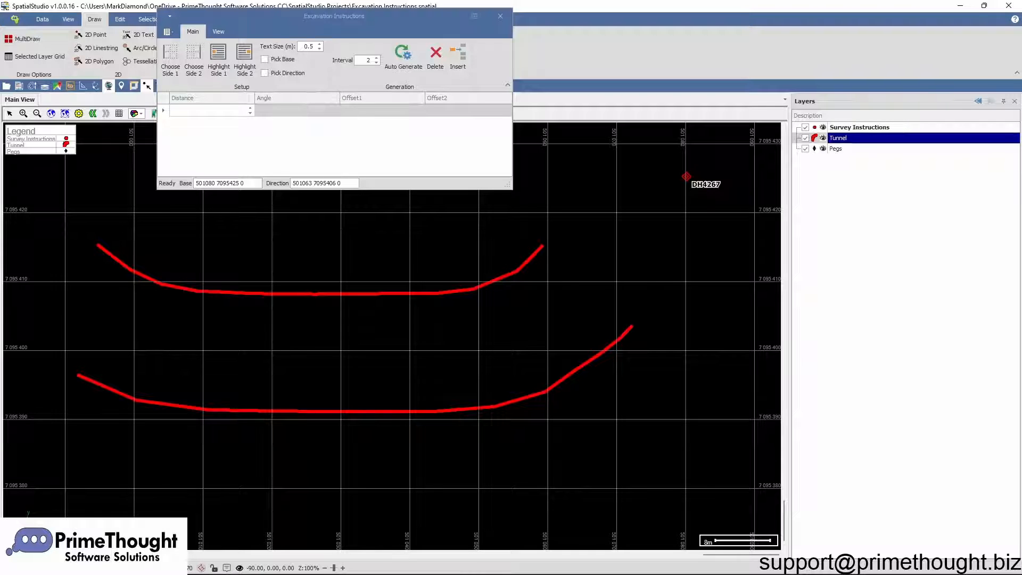
# Set the instruction text size to 2 m and enter a first row with a distance of 30.
pyautogui.click(308, 47)
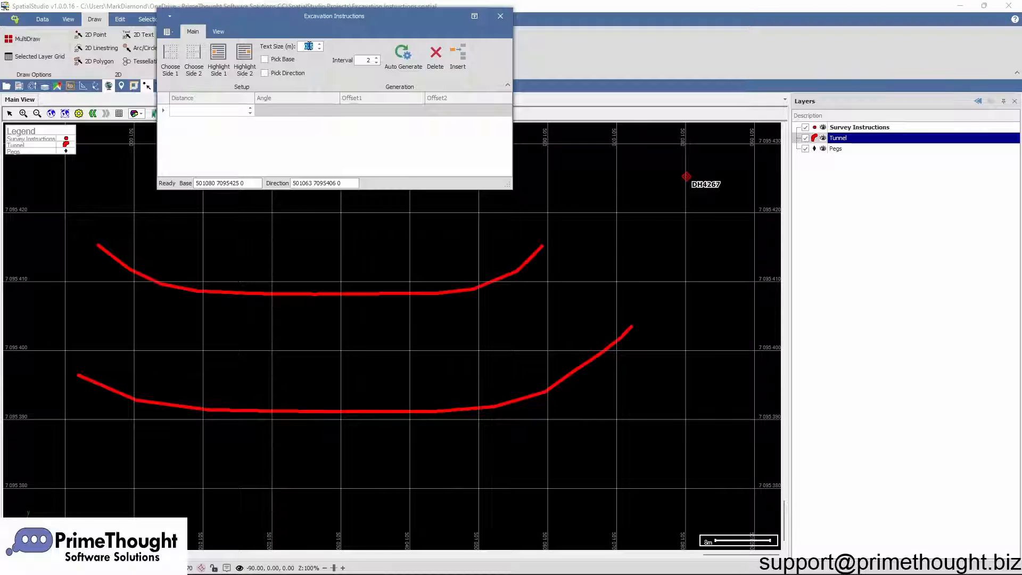
pyautogui.write('2.')
pyautogui.click(228, 112)
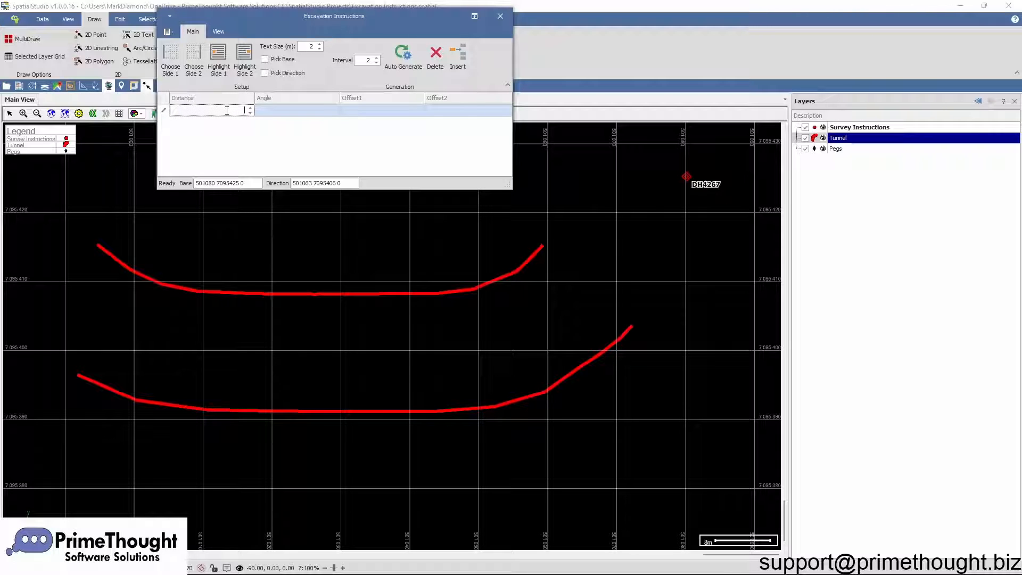
pyautogui.write('3.')
pyautogui.press('BackSpace')
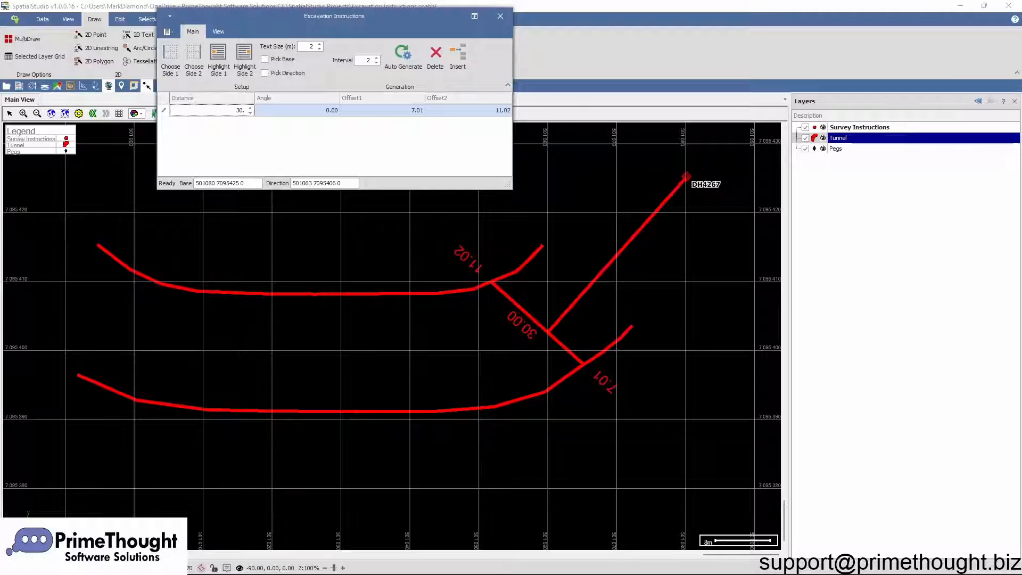
pyautogui.write(',')
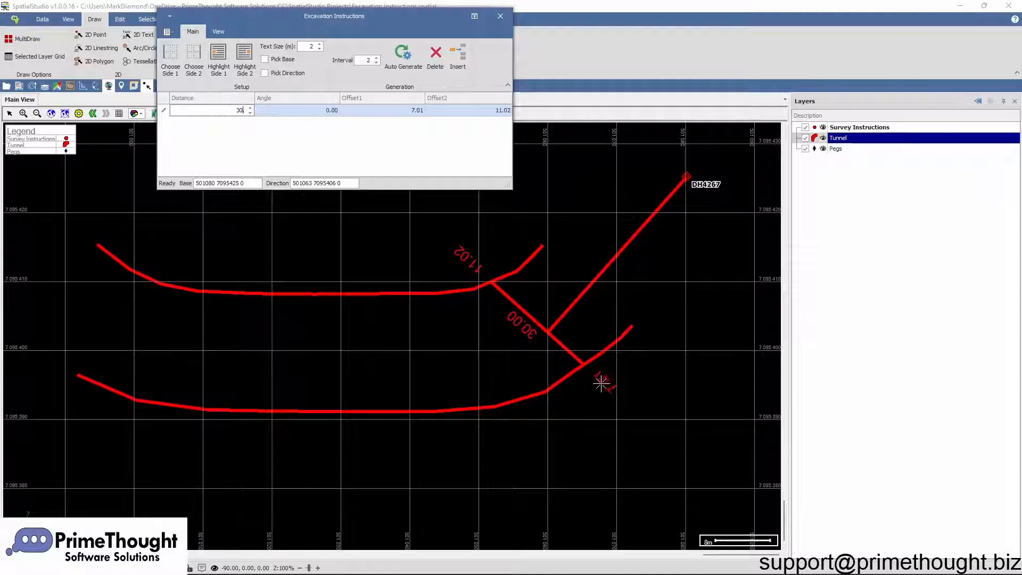
pyautogui.click(165, 113)
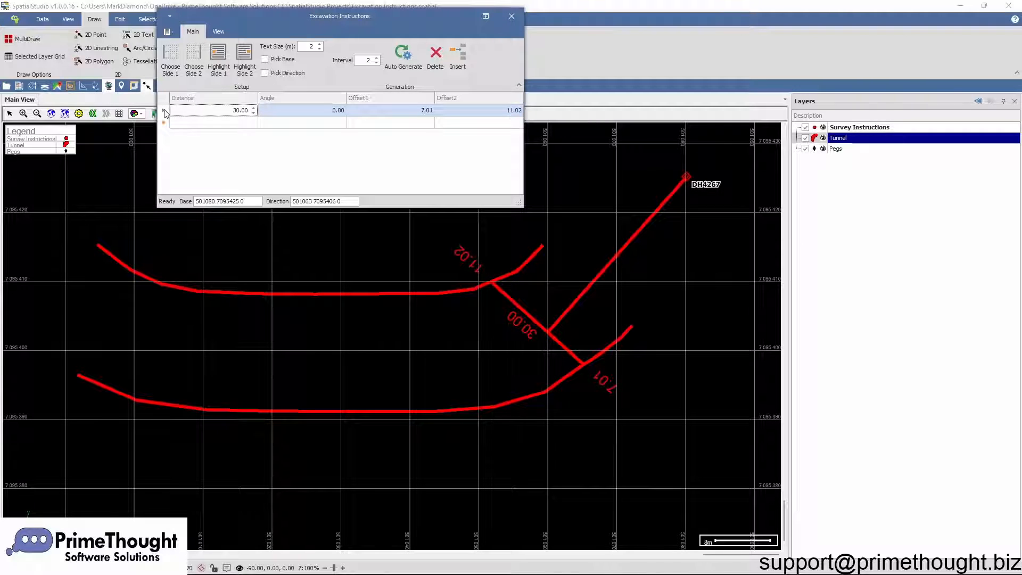
# Add a second instruction row with distance 10 and angle 45, and a third row with distance 10.
pyautogui.click(250, 125)
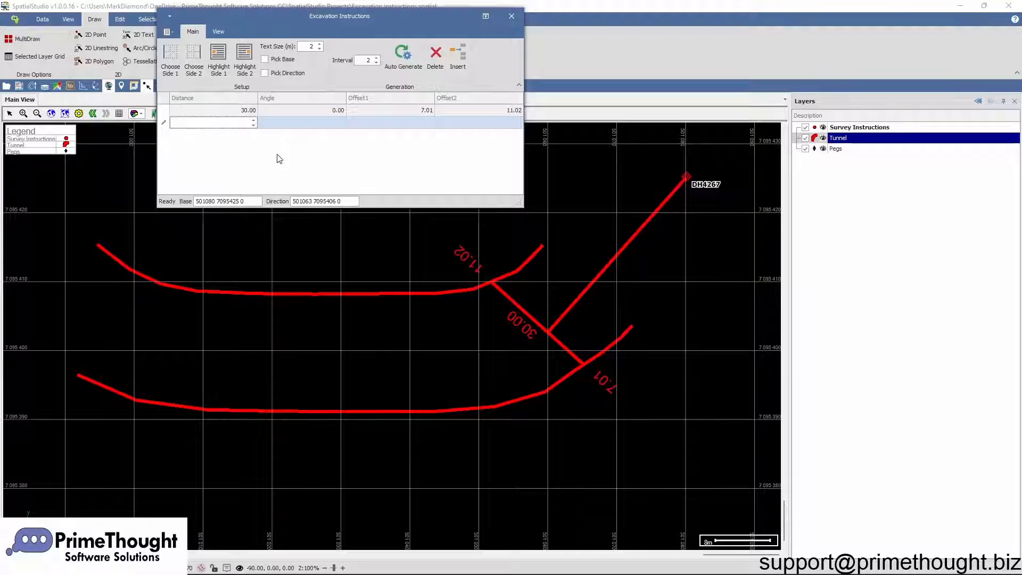
pyautogui.write('10.')
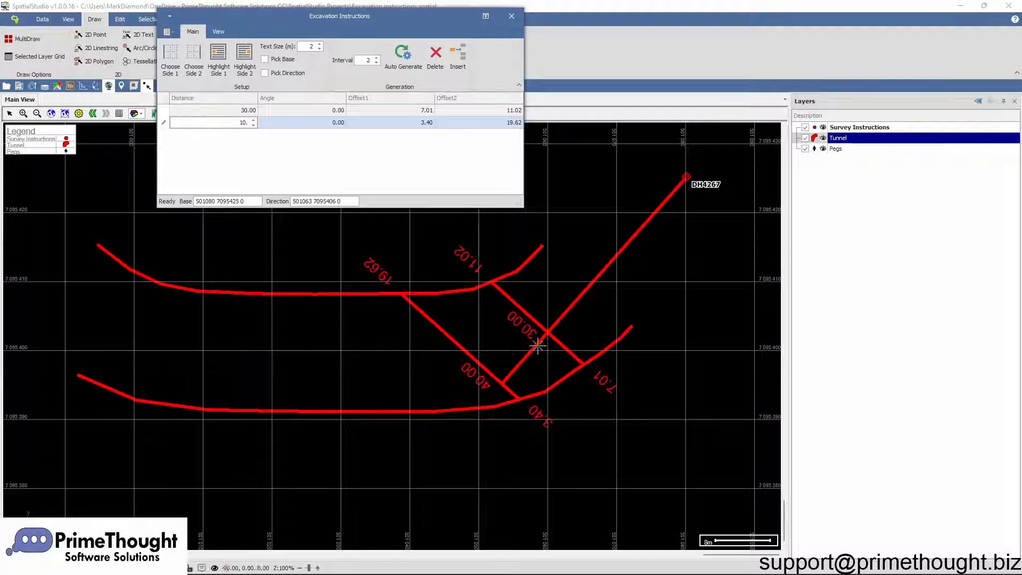
pyautogui.click(335, 122)
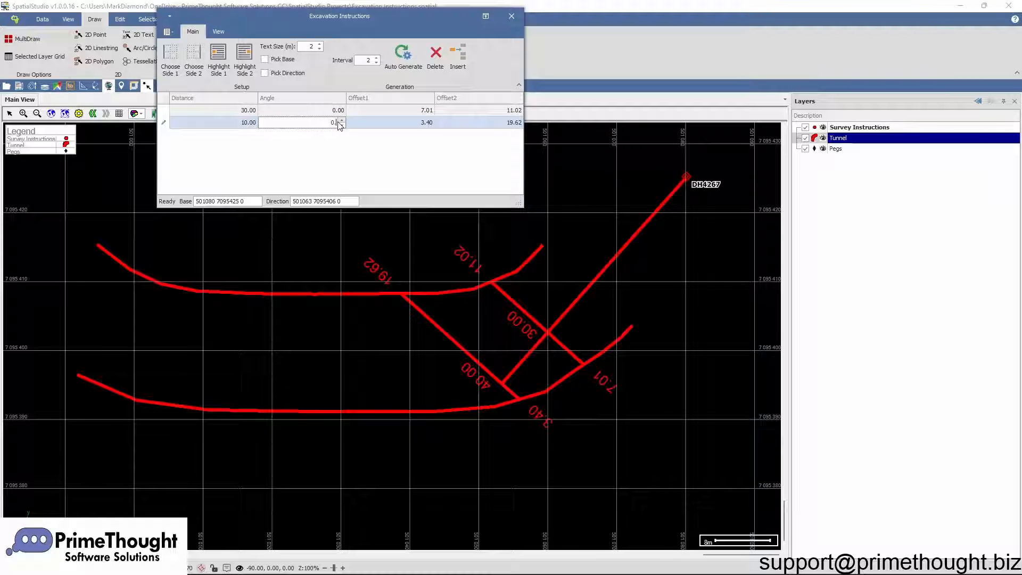
pyautogui.press('BackSpace')
pyautogui.write('45.')
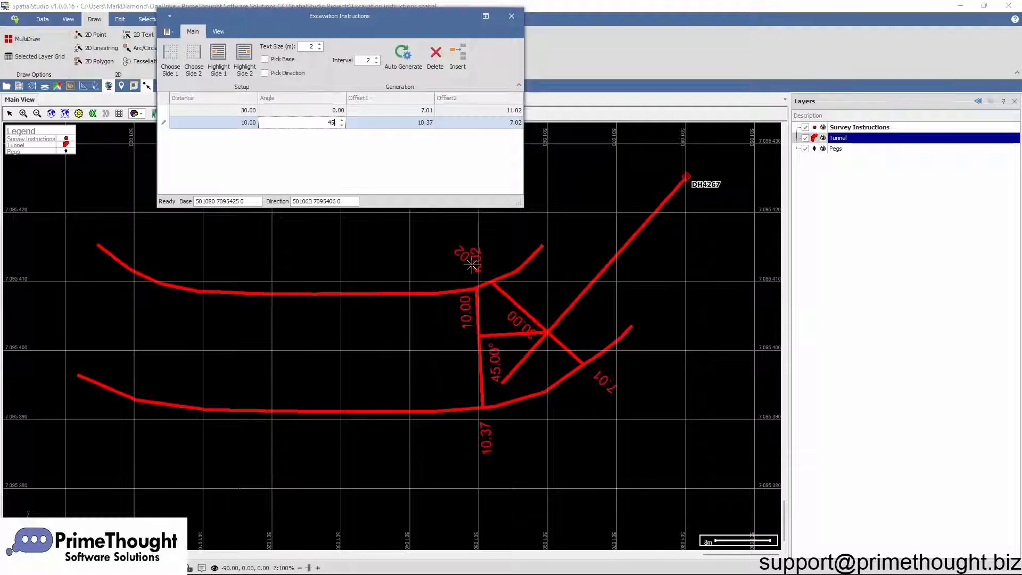
pyautogui.click(243, 134)
pyautogui.write('10.')
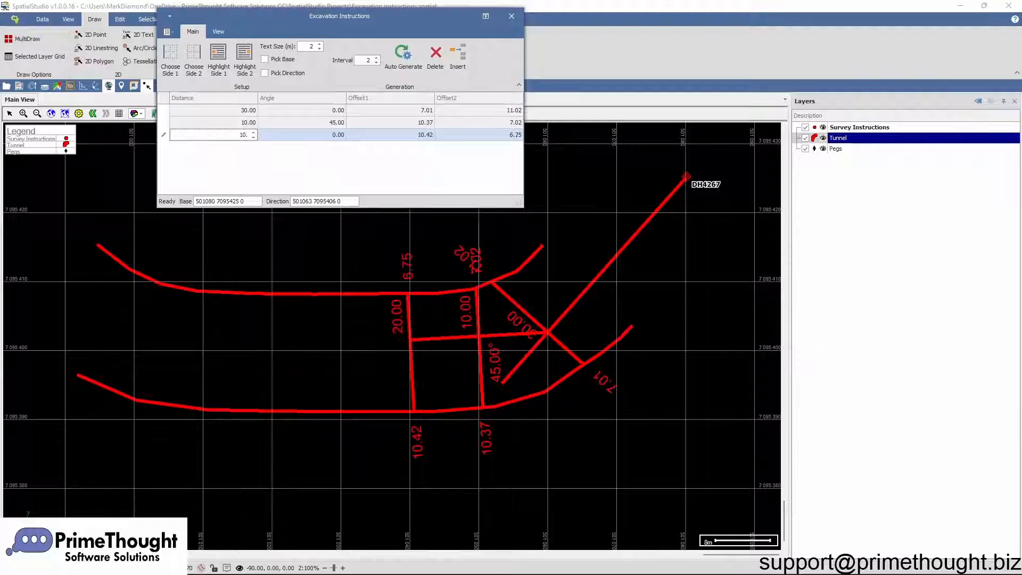
# Add fourth, fifth and sixth instruction rows, each with a distance of 10.
pyautogui.press('Return')
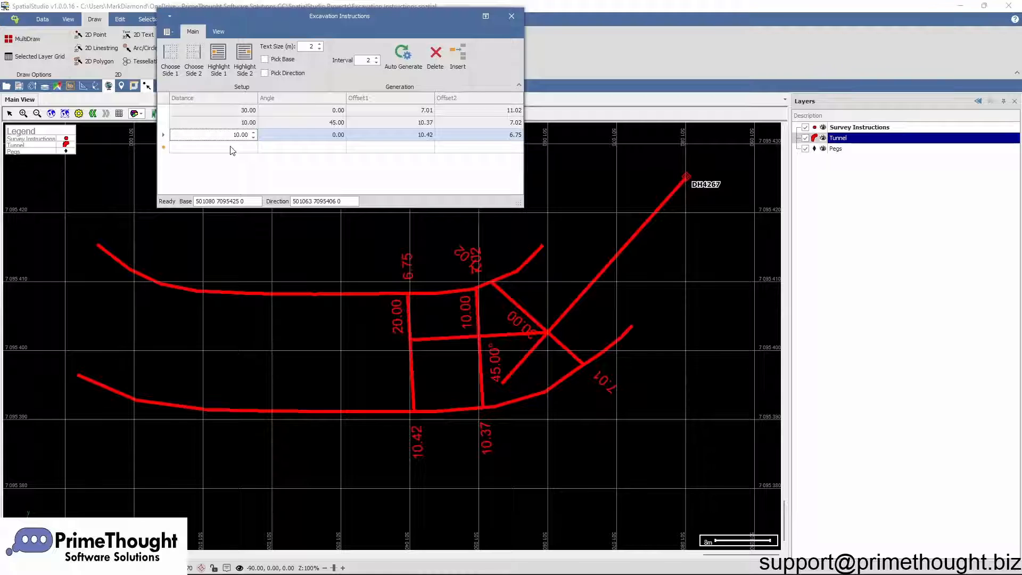
pyautogui.click(232, 148)
pyautogui.write('10.')
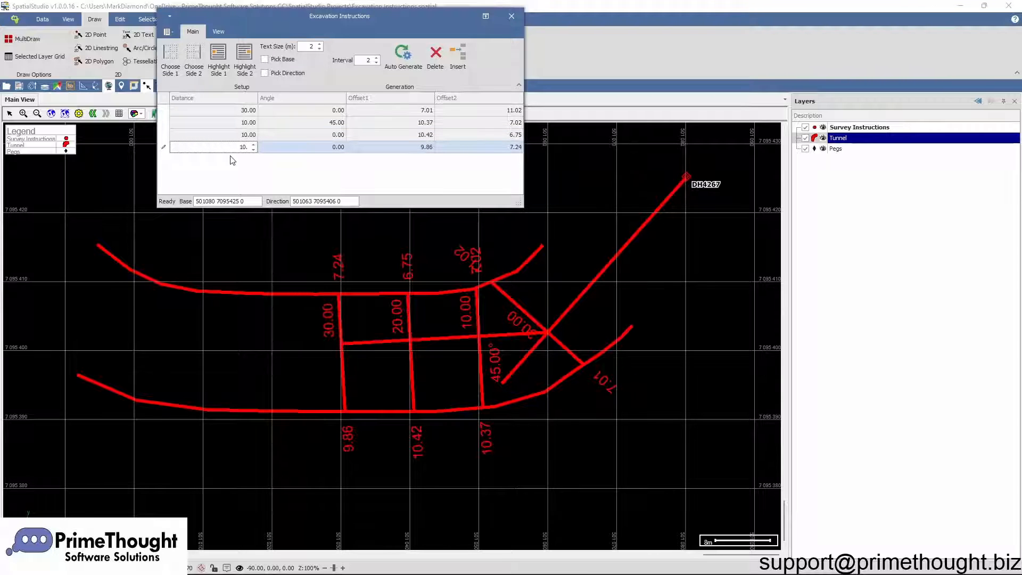
pyautogui.press('Return')
pyautogui.click(227, 159)
pyautogui.write('1')
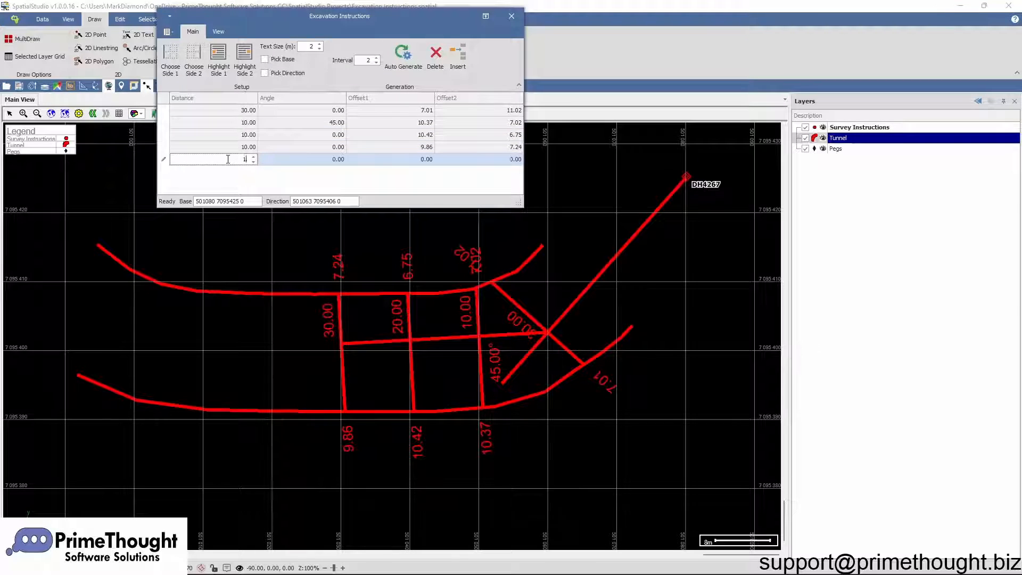
pyautogui.write('0.')
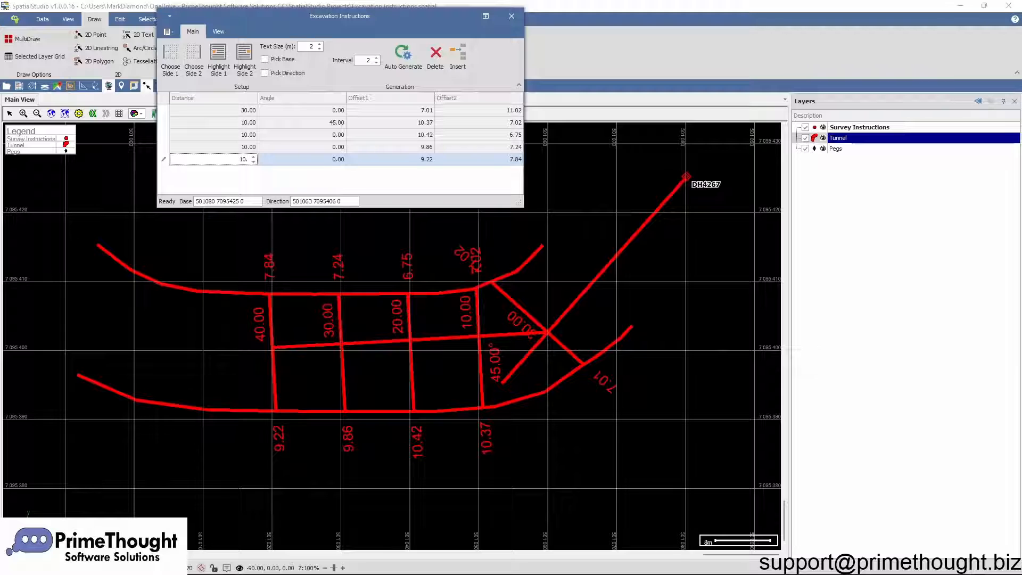
pyautogui.press('Return')
pyautogui.click(237, 172)
pyautogui.write('1')
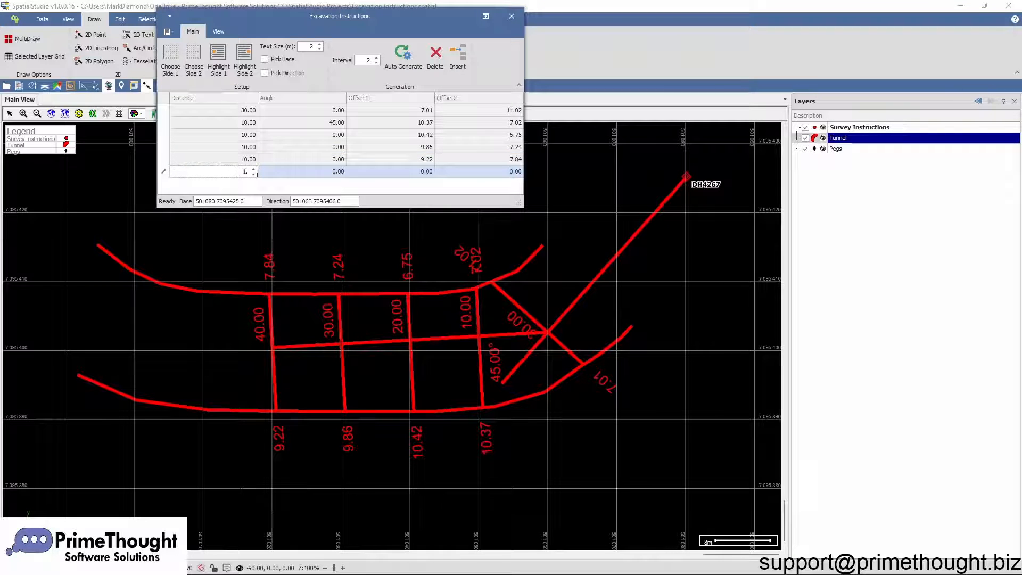
pyautogui.write('0.')
pyautogui.press('Return')
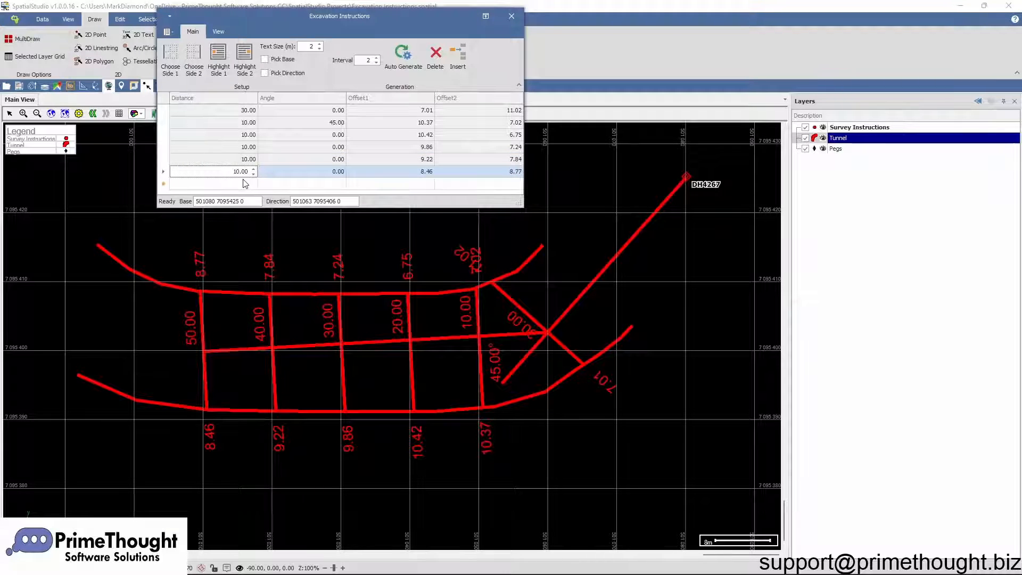
# Add a seventh instruction row with distance 10 and angle 20.
pyautogui.write('10.')
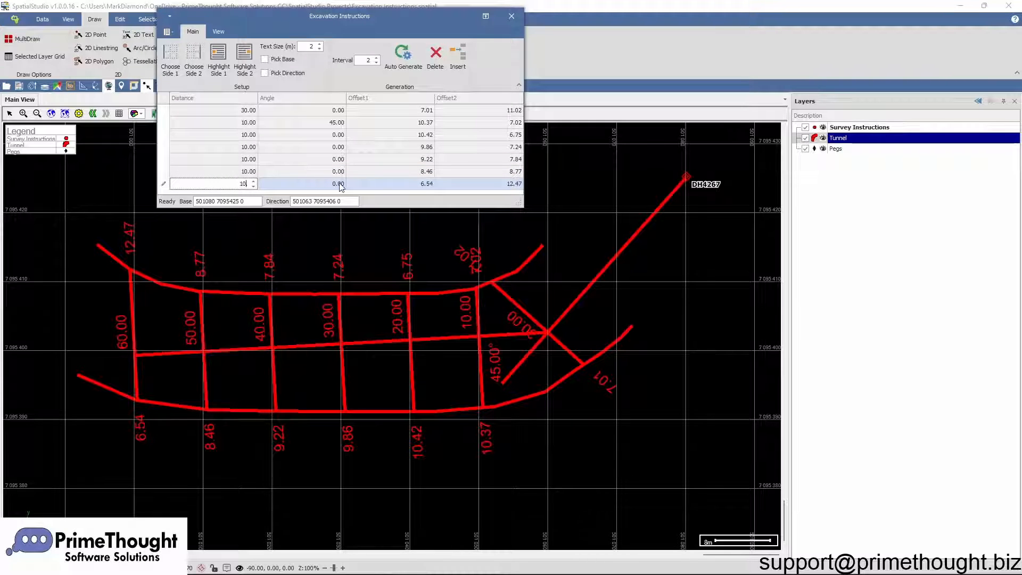
pyautogui.click(341, 185)
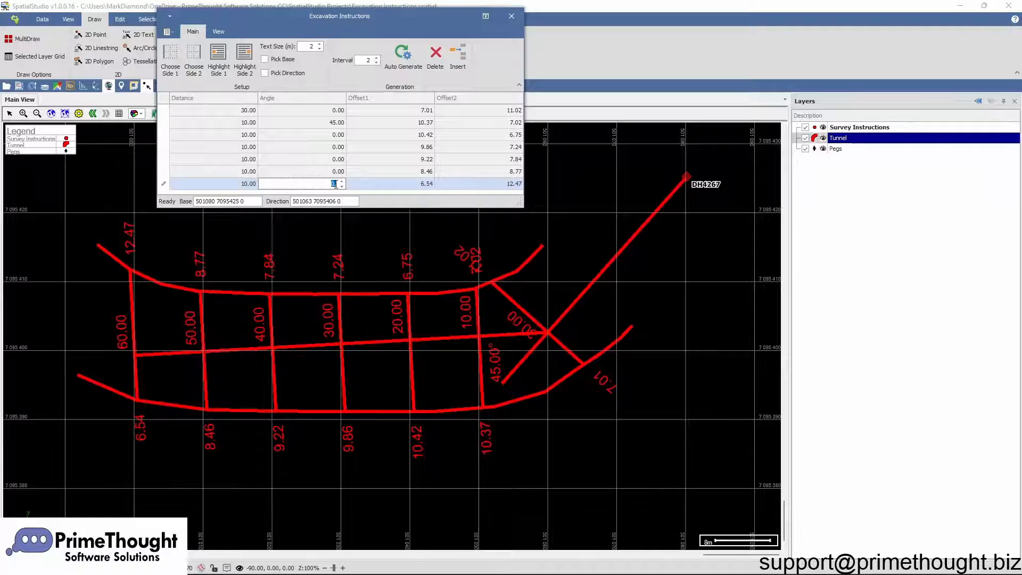
pyautogui.write('2')
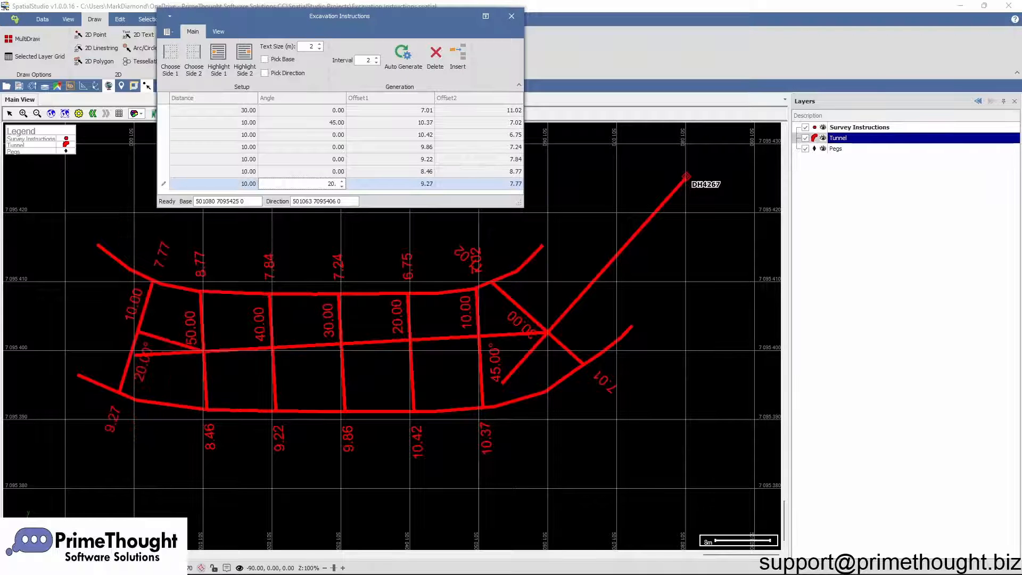
pyautogui.write('0.')
pyautogui.press('BackSpace')
pyautogui.press('Return')
# Append two more instruction rows with distance 10 each, extending the line past the 20° turn.
pyautogui.click(237, 183)
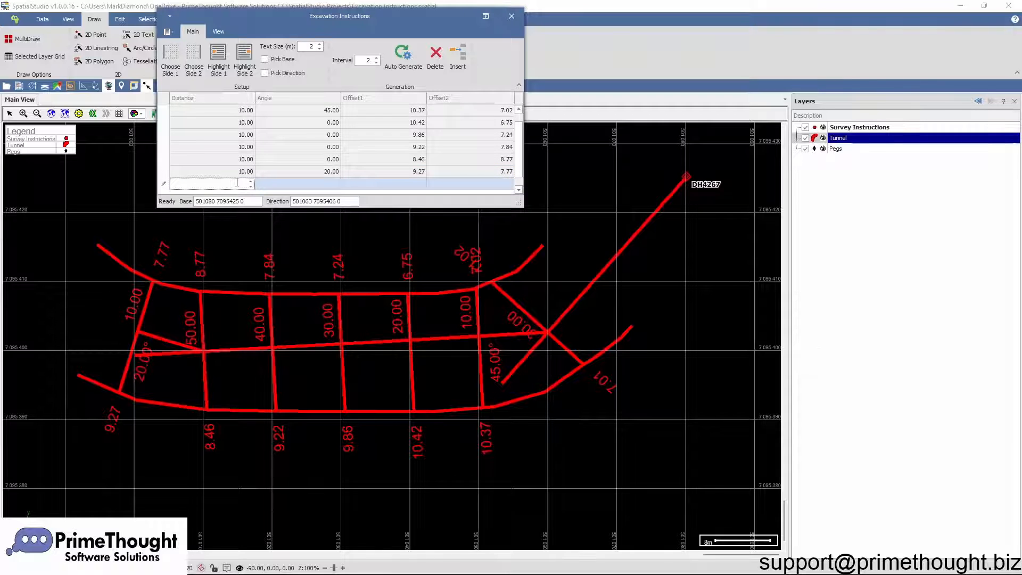
pyautogui.write('10.')
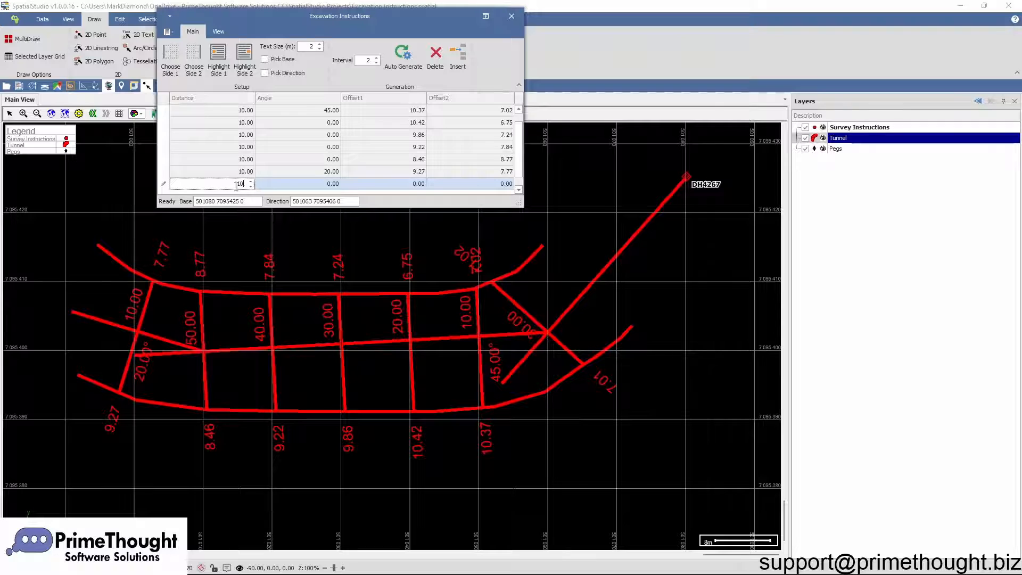
pyautogui.doubleClick(240, 184)
pyautogui.press('Return')
pyautogui.click(234, 182)
pyautogui.write('10.')
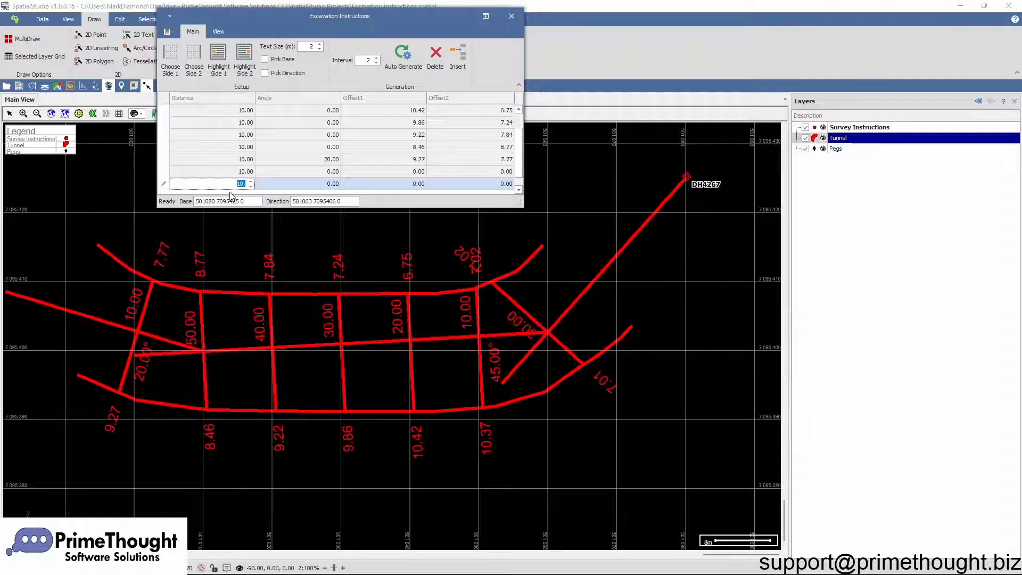
pyautogui.press('Return')
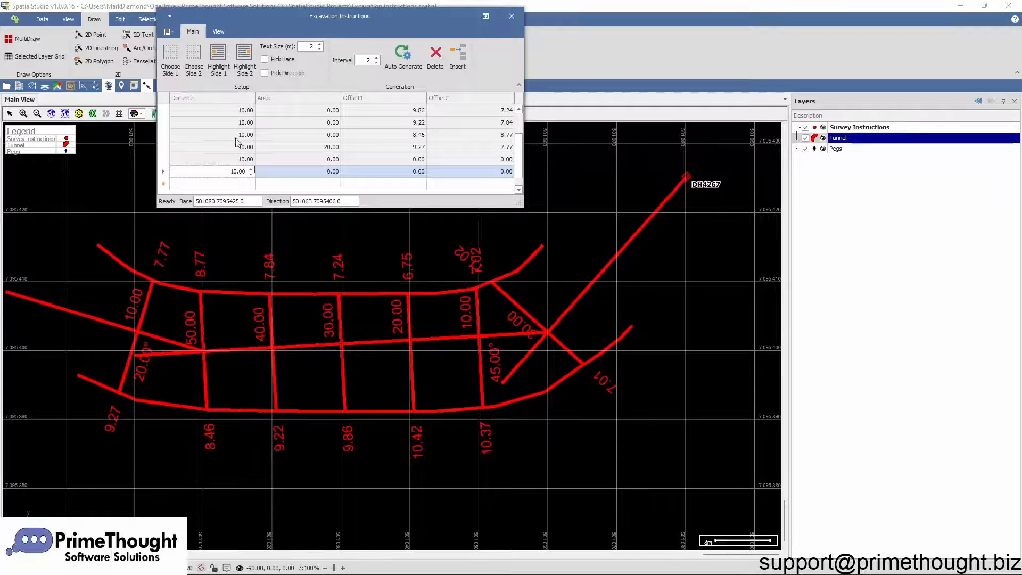
# Delete the third instruction row, directly after the row with the 45° angle.
pyautogui.scroll(1, 222, 143)
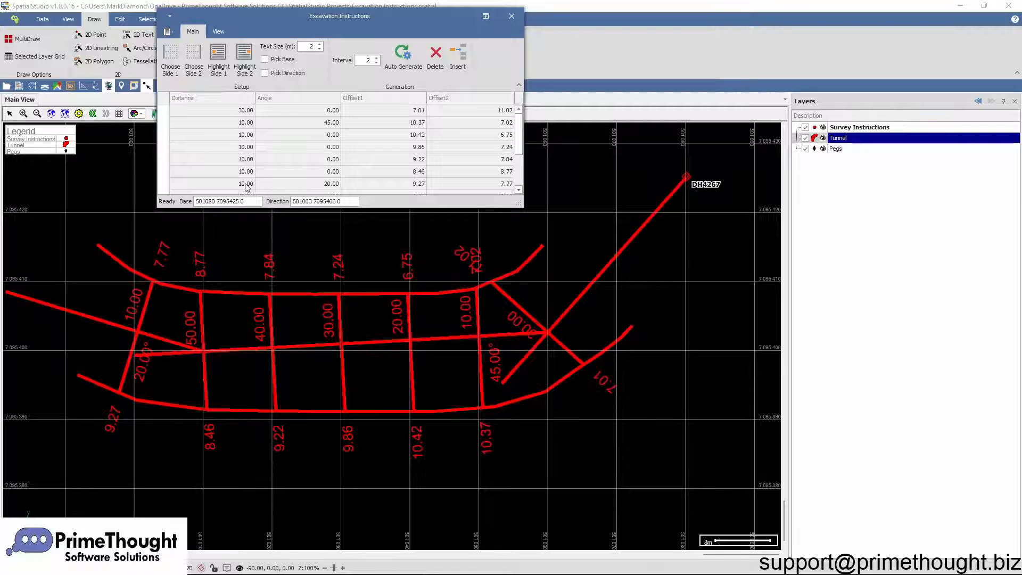
pyautogui.click(164, 137)
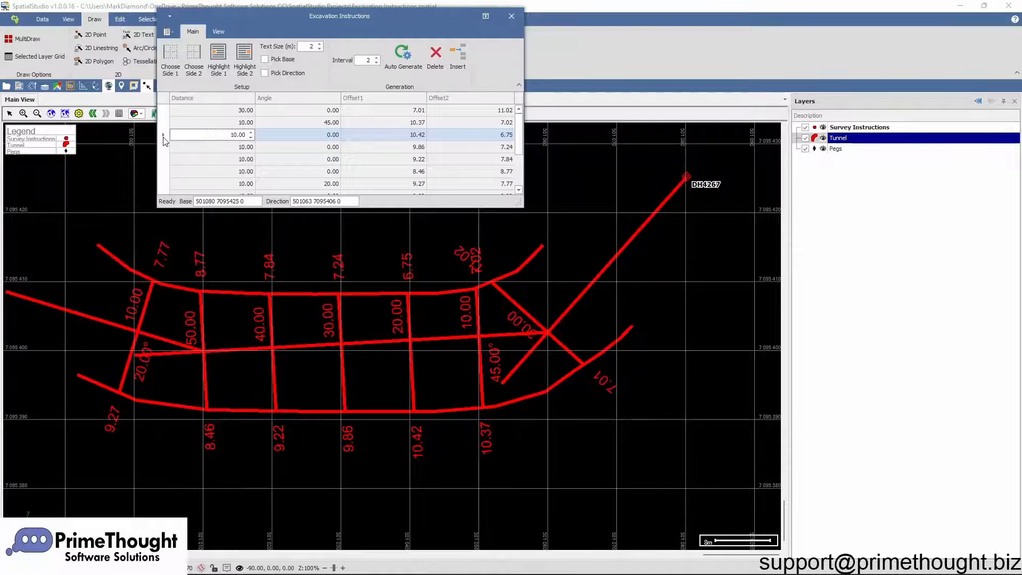
pyautogui.click(435, 57)
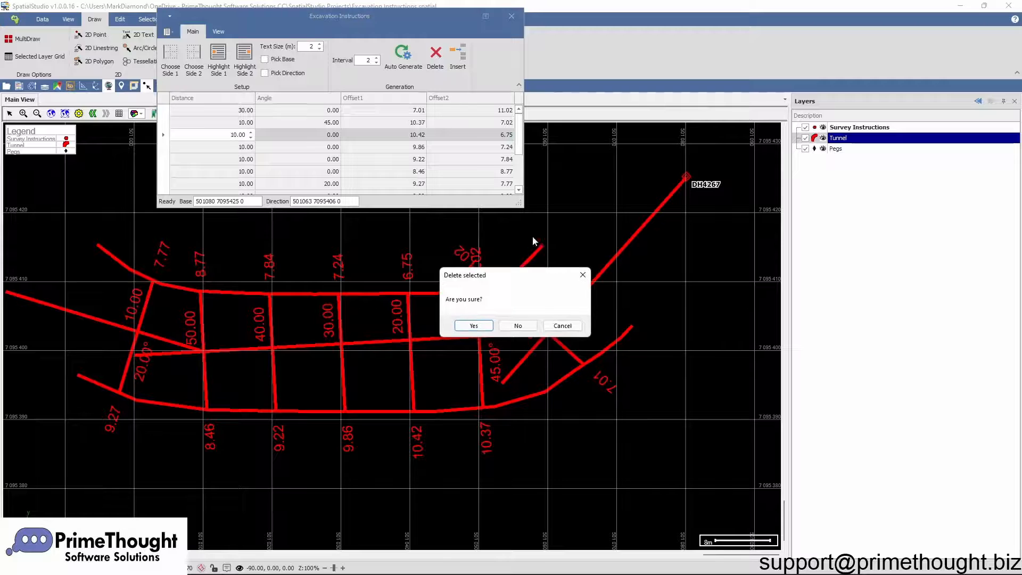
pyautogui.click(474, 326)
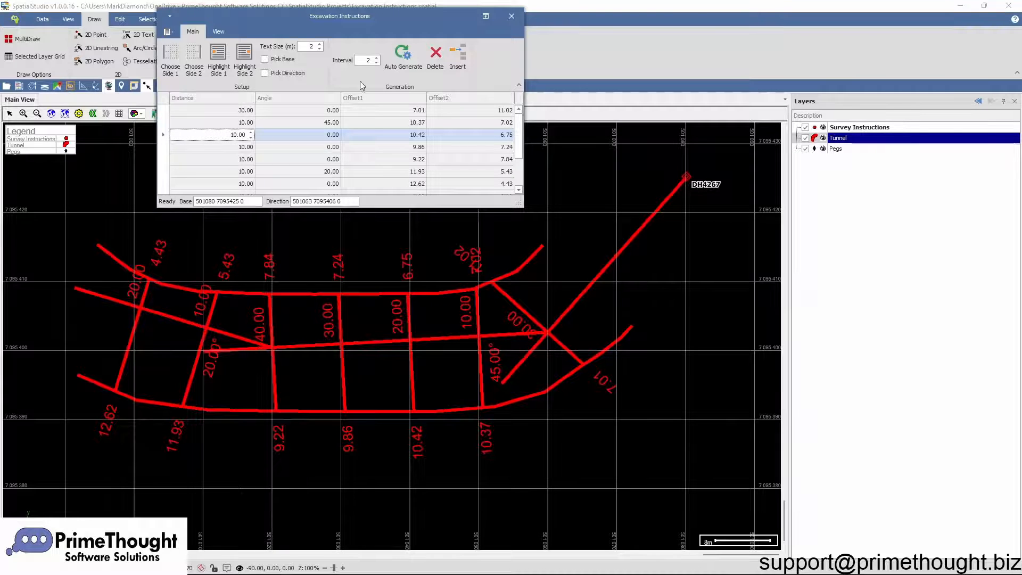
# Set the generation interval to 12 and insert a row with that distance directly after the 45° row.
pyautogui.click(370, 61)
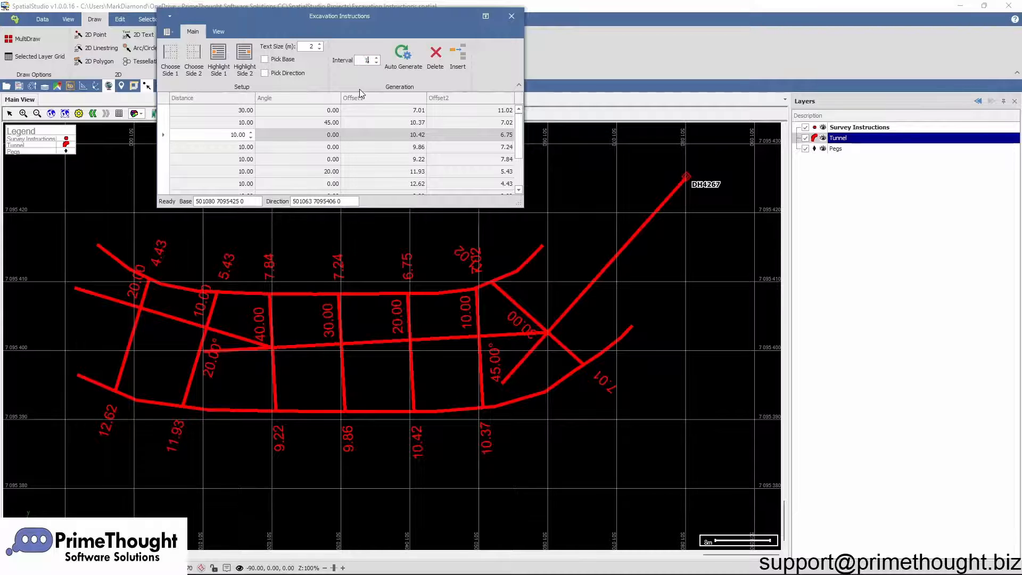
pyautogui.write('12..')
pyautogui.click(459, 58)
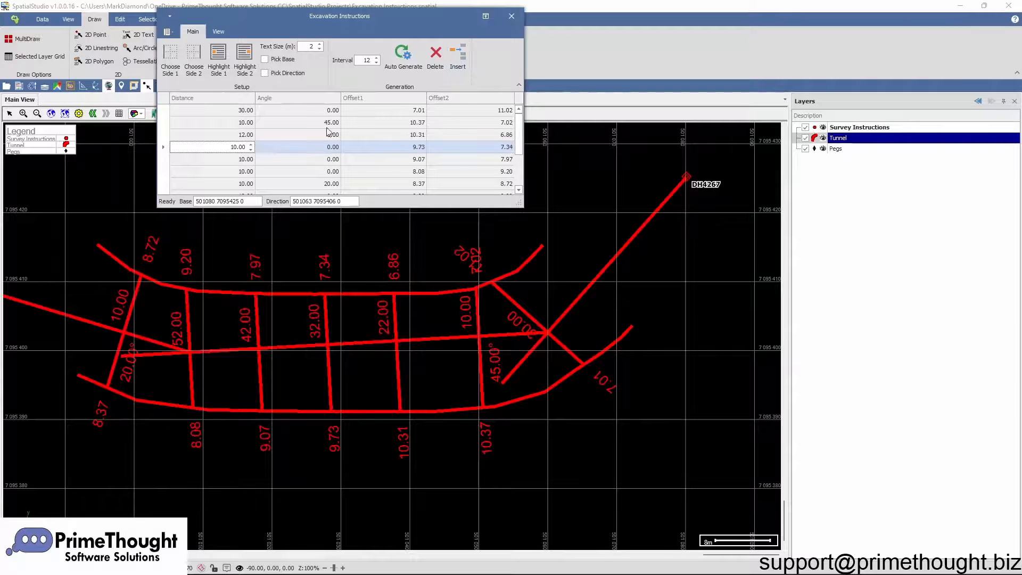
pyautogui.click(171, 135)
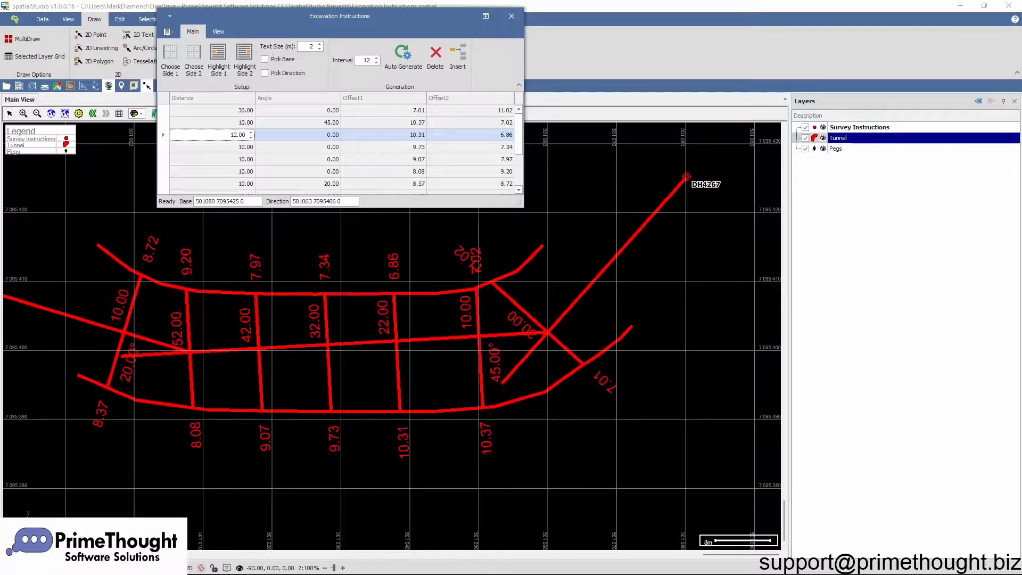
# Select the Survey Instructions layer and replace the current rows with automatically generated instructions at the 12 interval.
pyautogui.click(859, 127)
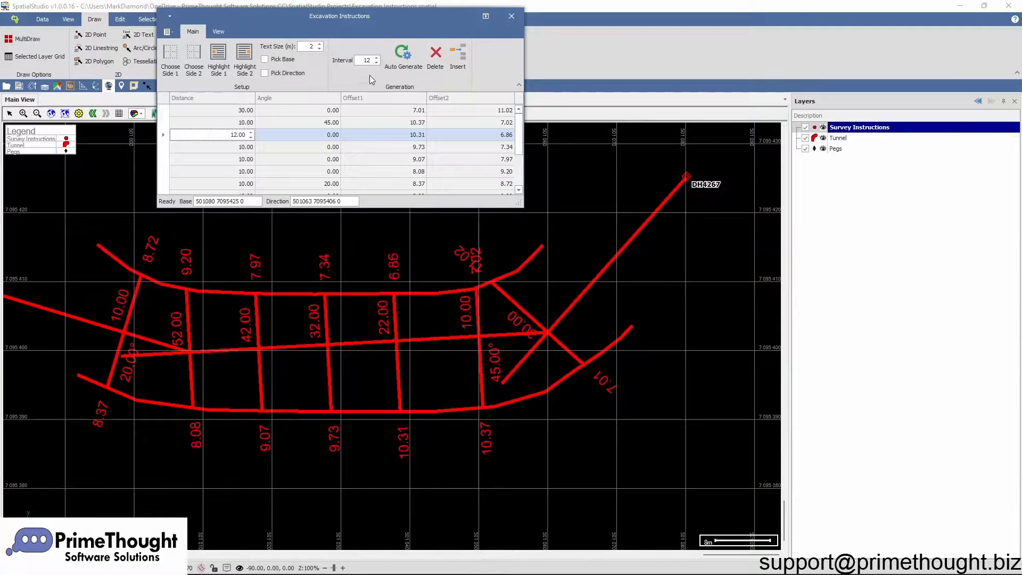
pyautogui.click(404, 60)
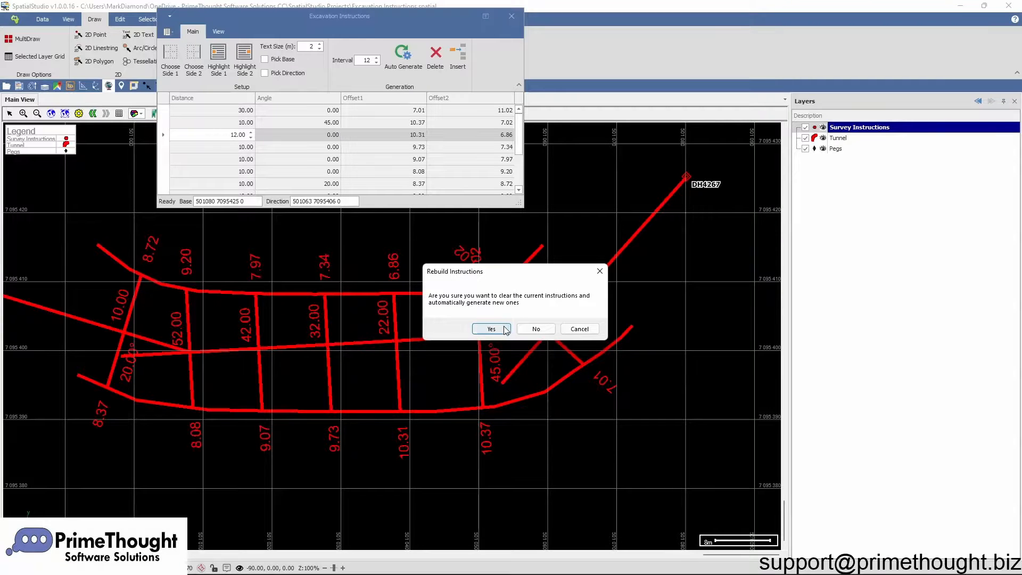
pyautogui.click(491, 328)
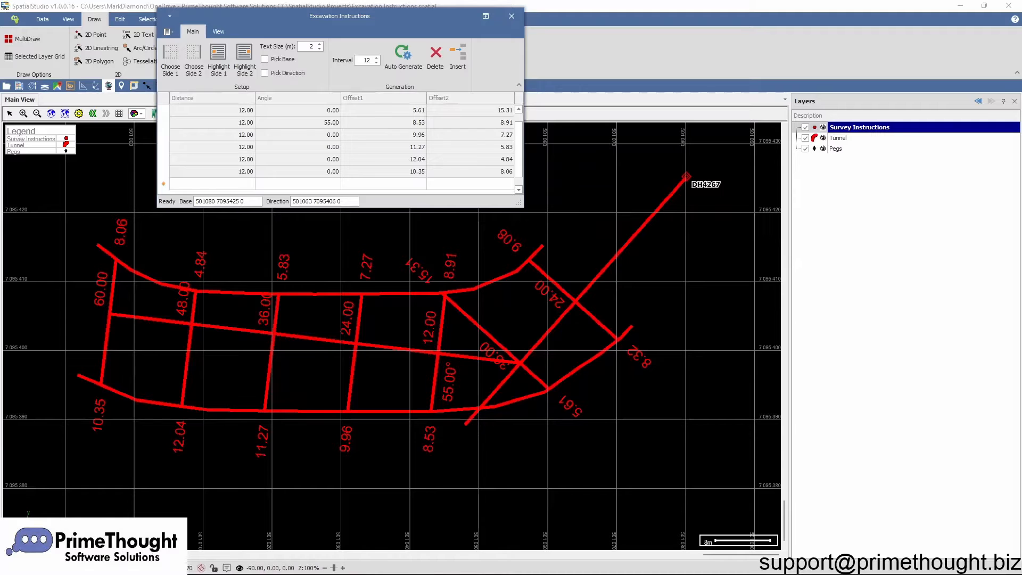
# Zoom out to the surrounding pegs, and fit the view to the excavation instructions.
pyautogui.scroll(-3, 406, 294)
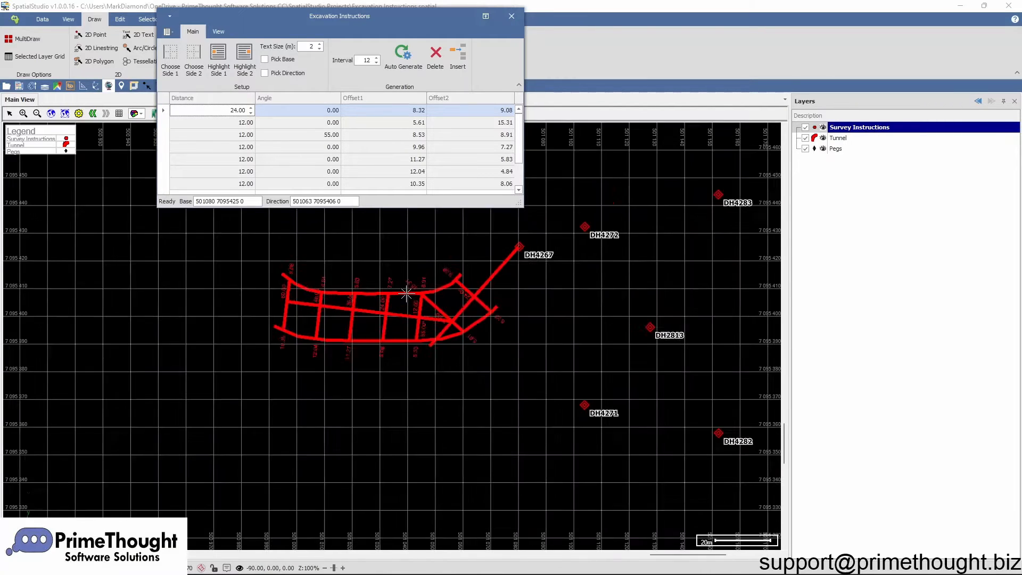
pyautogui.scroll(1, 406, 293)
pyautogui.scroll(-2, 406, 293)
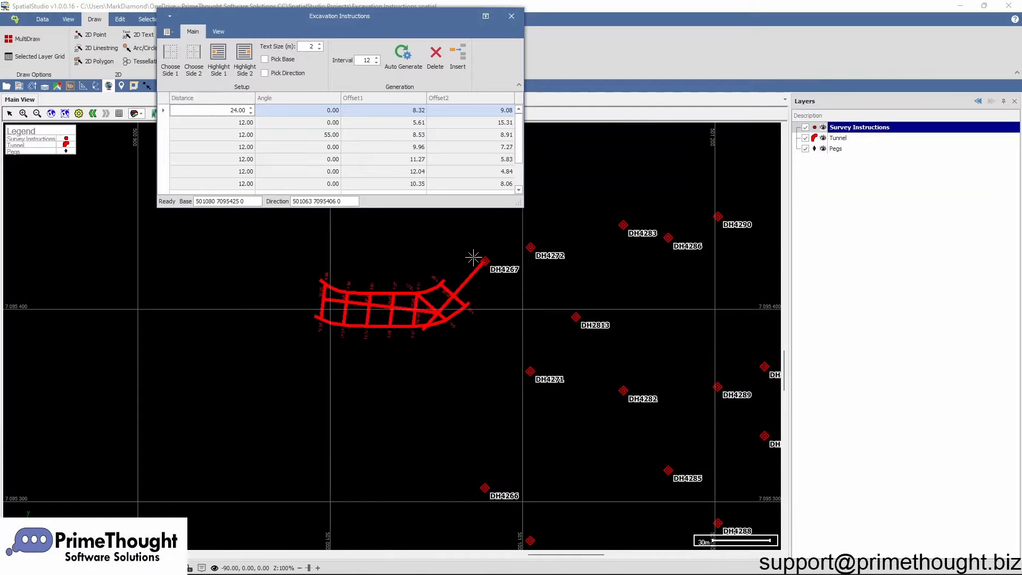
pyautogui.click(225, 32)
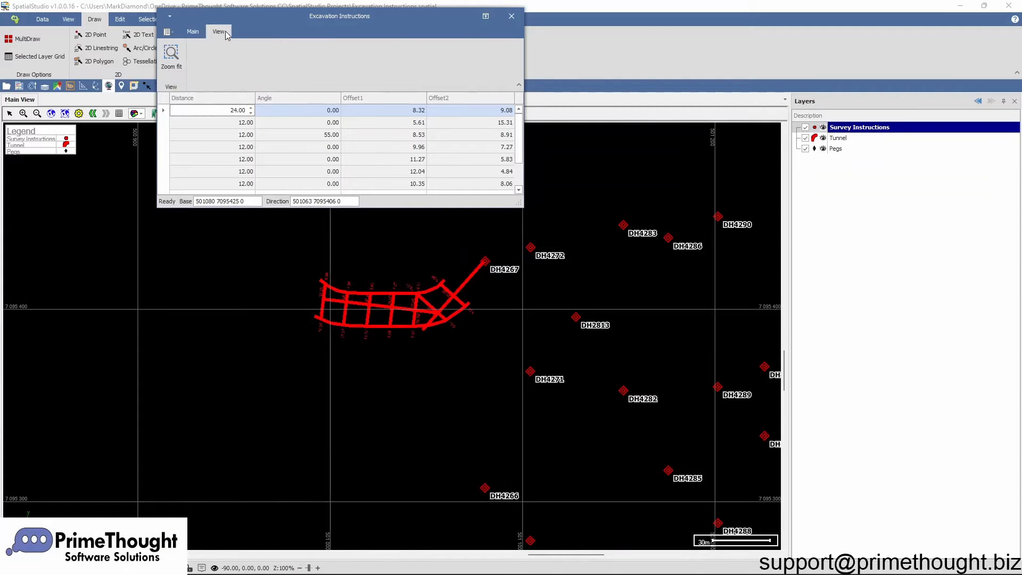
pyautogui.click(171, 56)
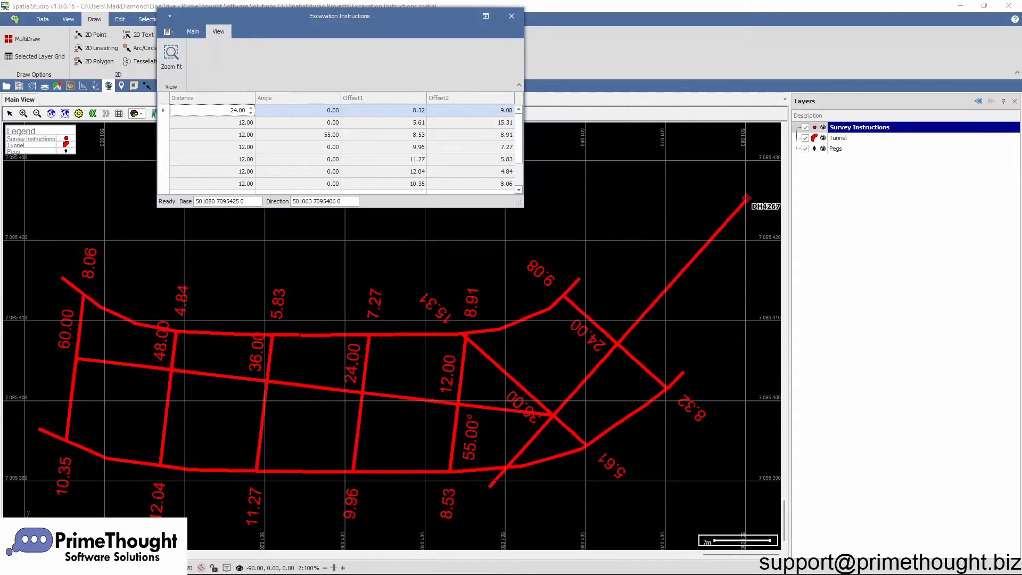